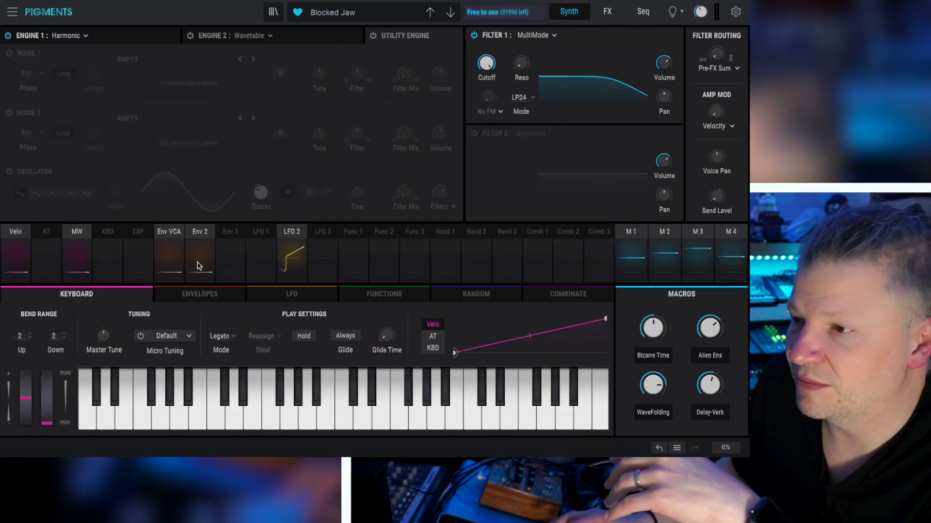
# - Look over the Harmonic engine settings and the effects and sequencer pages of the Blocked Jaw preset, ending on the Synth page
pyautogui.click(127, 37)
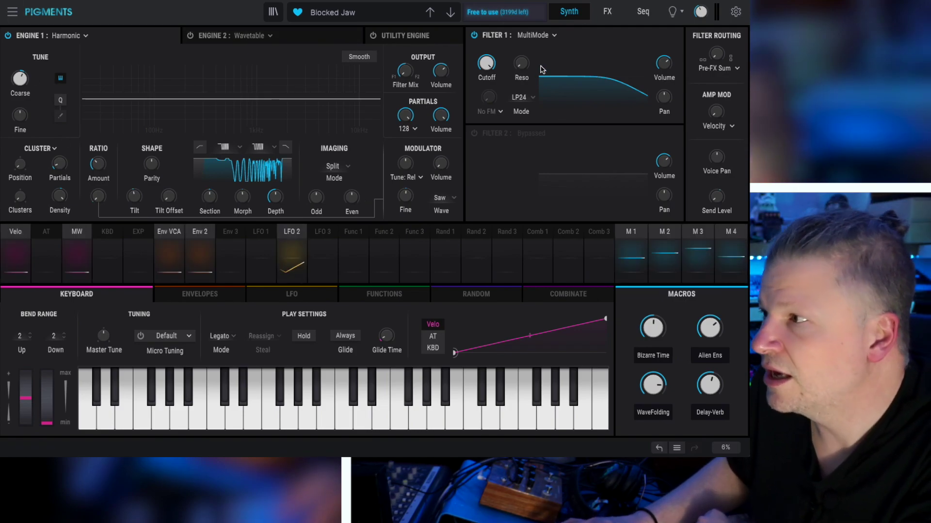
pyautogui.click(607, 11)
pyautogui.click(641, 11)
pyautogui.click(609, 12)
pyautogui.click(640, 12)
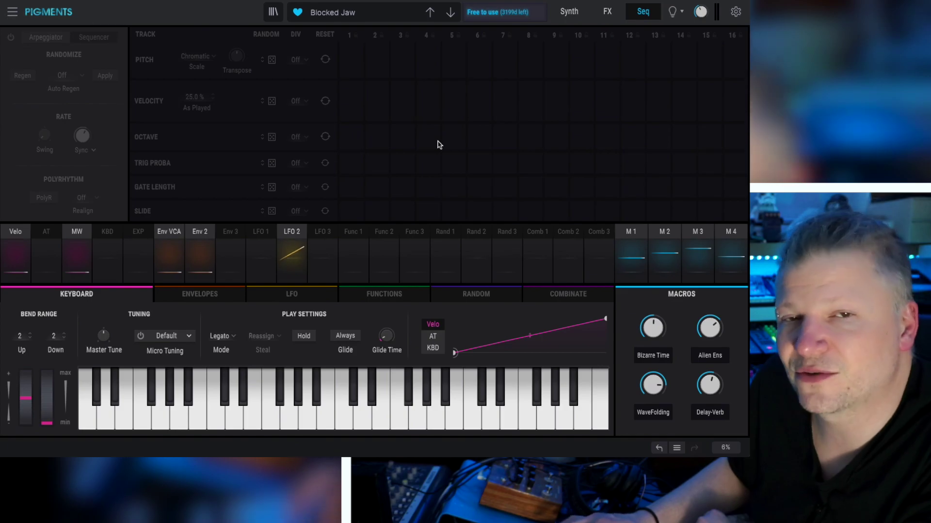
pyautogui.click(612, 17)
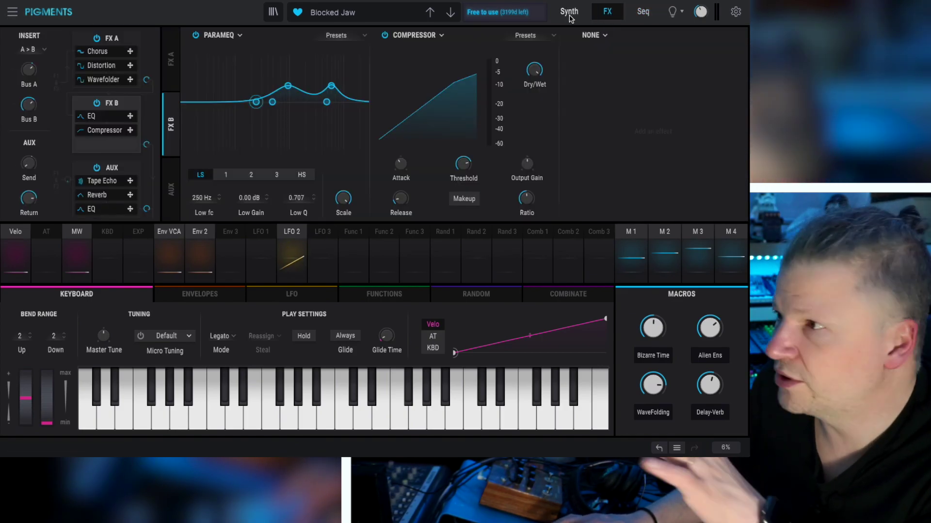
pyautogui.click(585, 16)
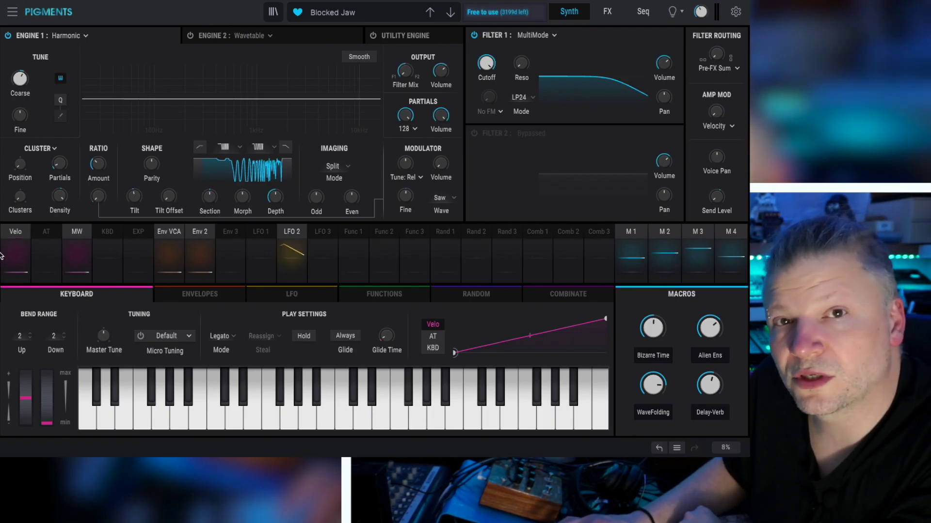
# - Modulate the Filter 1 cutoff with LFO 3 at an amount of 0.42 and close the modulation editor
pyautogui.click(316, 240)
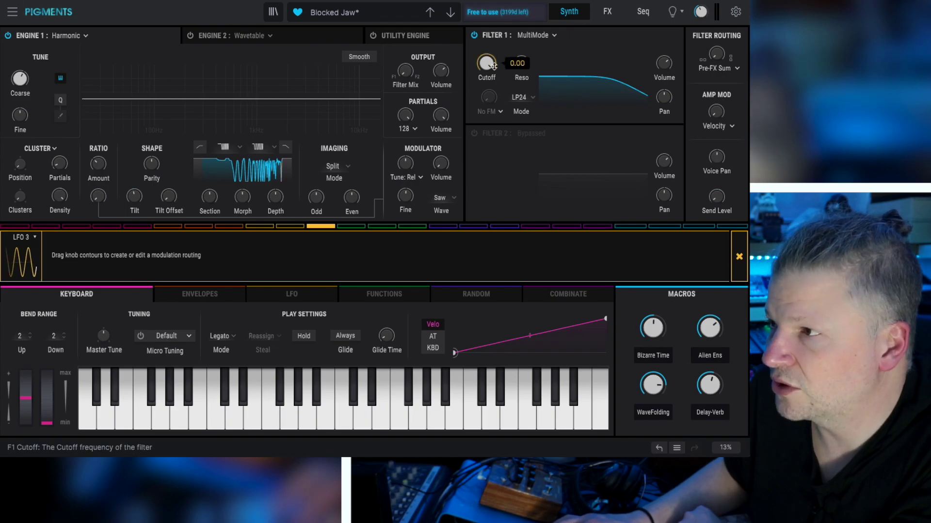
pyautogui.moveTo(494, 65); pyautogui.dragTo(497, 49)
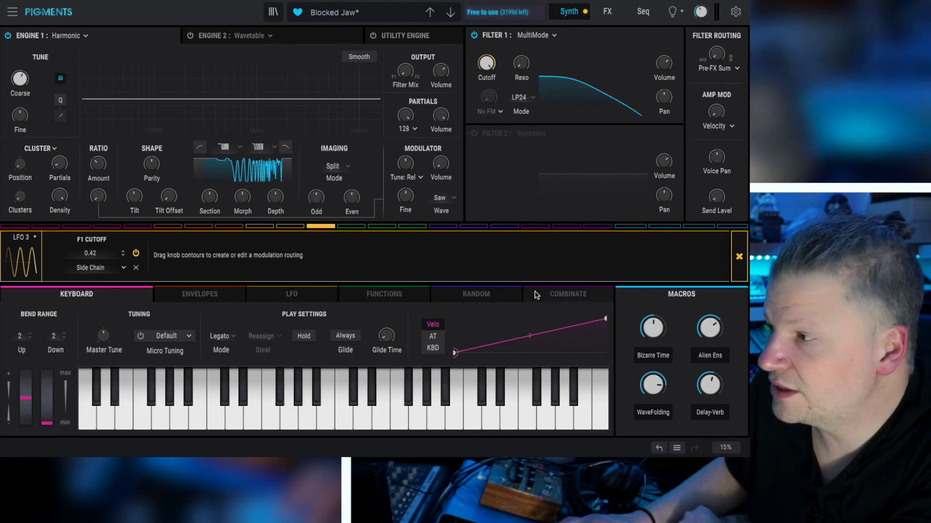
pyautogui.click(739, 256)
# - Slow LFO 3 to about 0.288 Hz and change its waveform from sine to triangle
pyautogui.click(291, 294)
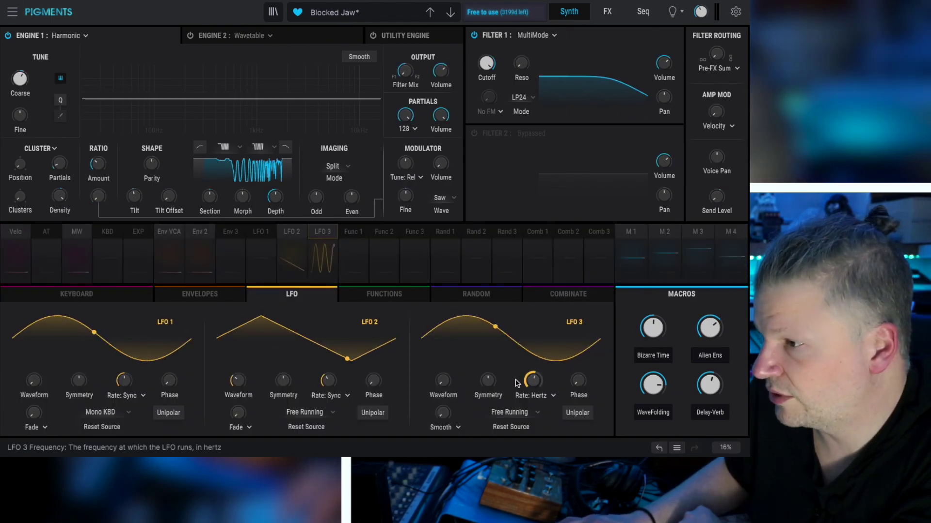
pyautogui.moveTo(536, 382)
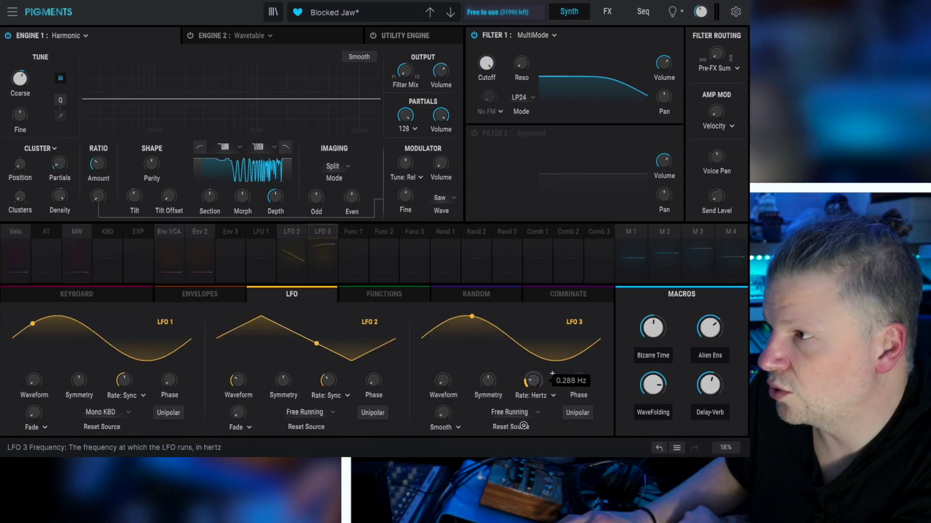
pyautogui.moveTo(446, 387)
pyautogui.moveTo(446, 381); pyautogui.dragTo(460, 322)
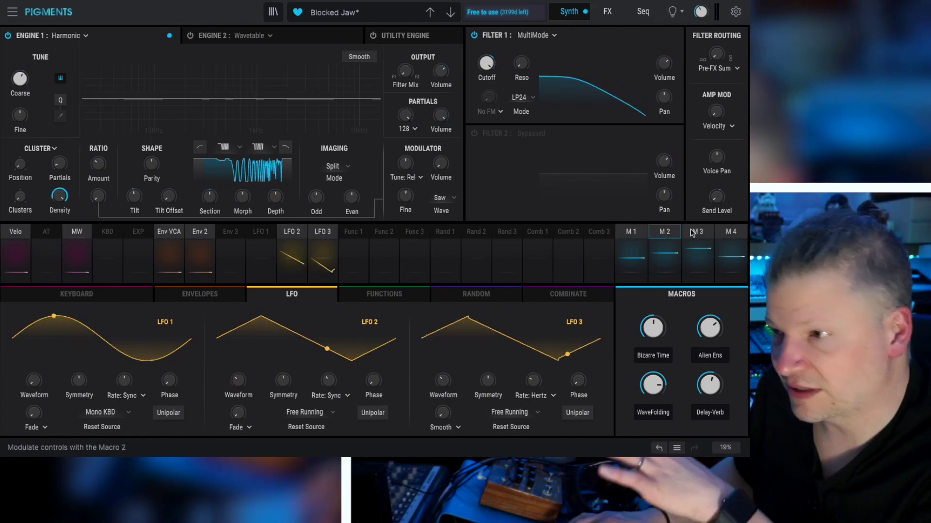
# - Examine the Function, Random and Combinate modulation sources
pyautogui.click(361, 260)
pyautogui.click(393, 263)
pyautogui.click(420, 262)
pyautogui.click(451, 263)
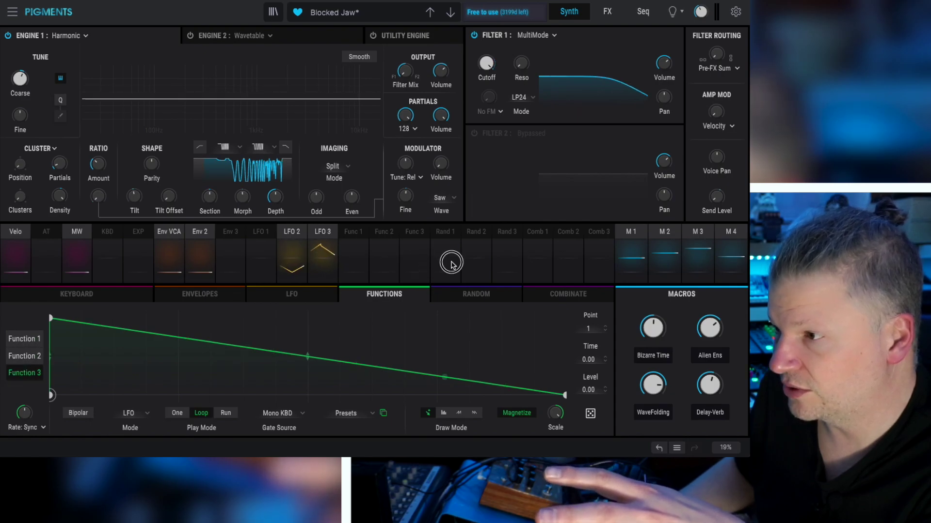
pyautogui.click(550, 264)
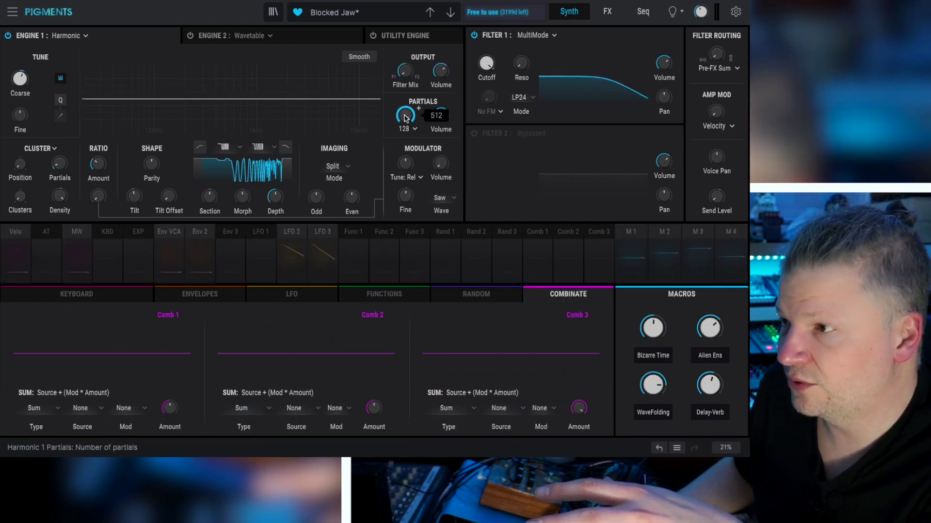
pyautogui.moveTo(495, 64)
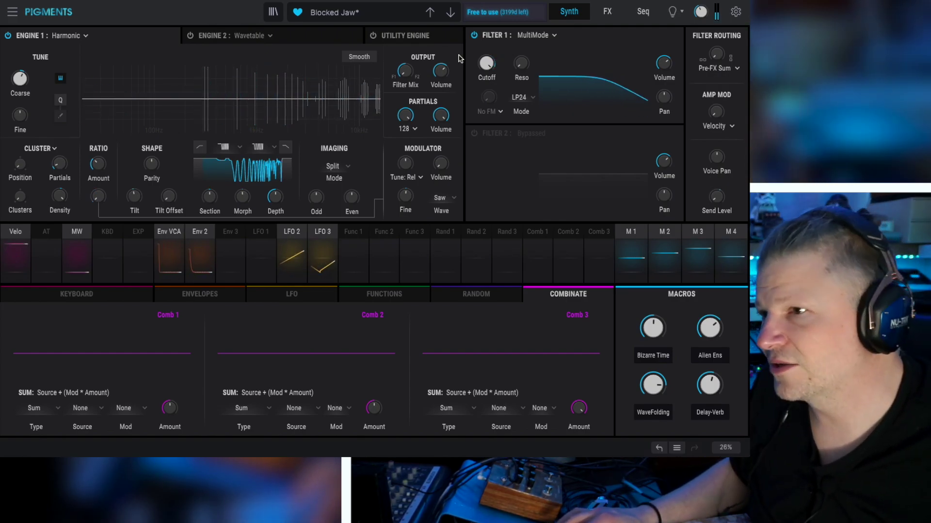
# - Load the Additive Blades preset from the Pigments 3.0 bank and return to the synth editor
pyautogui.click(361, 15)
pyautogui.click(274, 13)
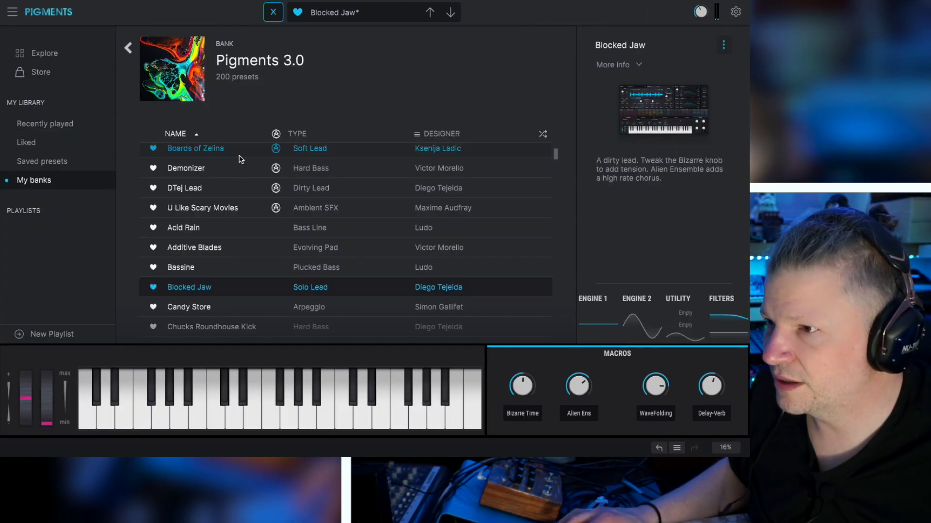
pyautogui.click(224, 248)
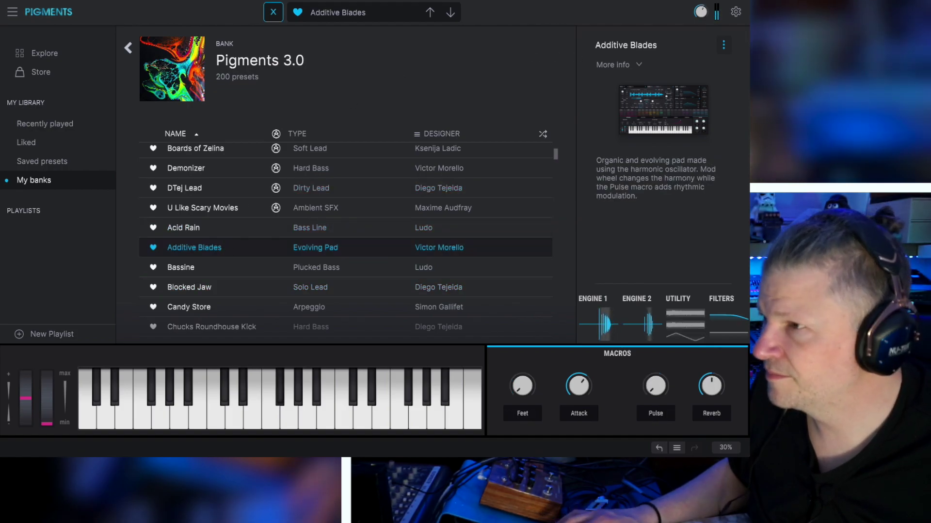
pyautogui.click(280, 6)
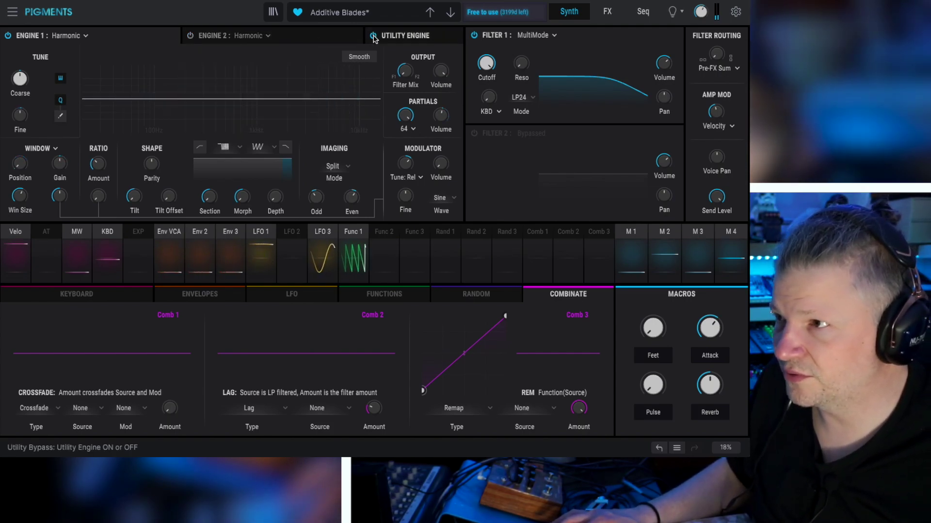
# - Vary the Window Position and Win Size of Engine 1 to emphasise different ranges of partials
pyautogui.moveTo(184, 107); pyautogui.dragTo(312, 103)
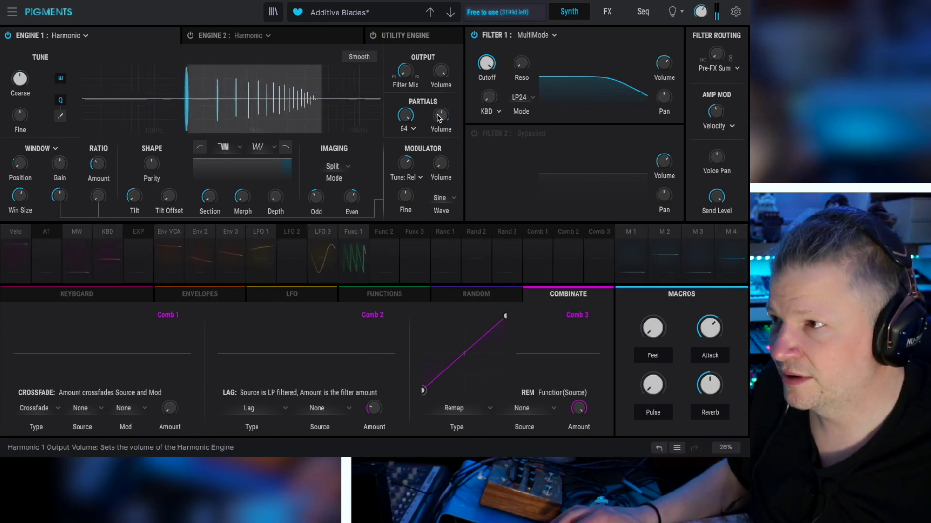
pyautogui.moveTo(445, 121)
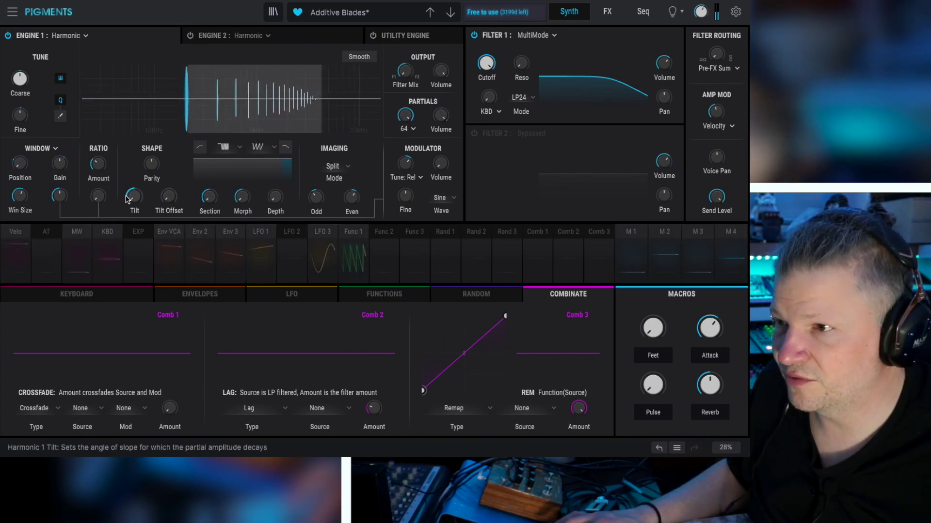
pyautogui.moveTo(23, 166); pyautogui.dragTo(25, 114)
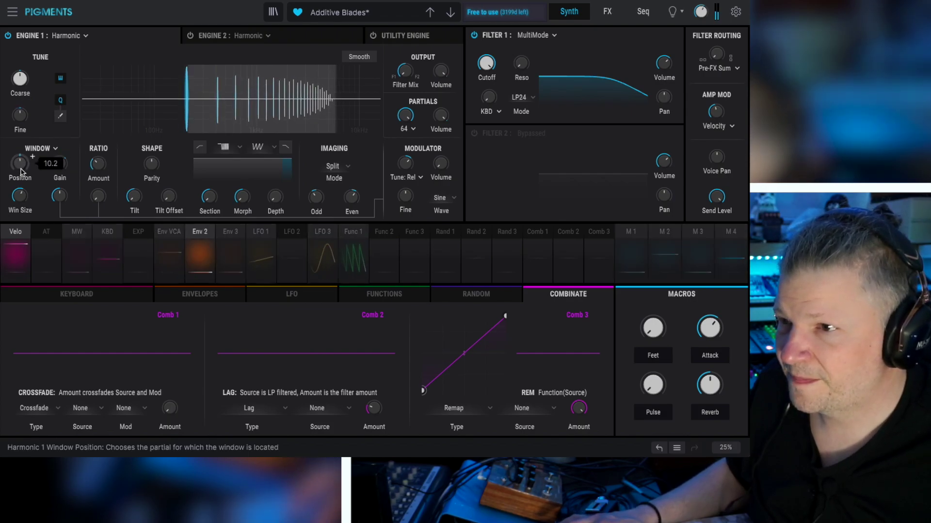
pyautogui.moveTo(21, 191); pyautogui.dragTo(18, 212)
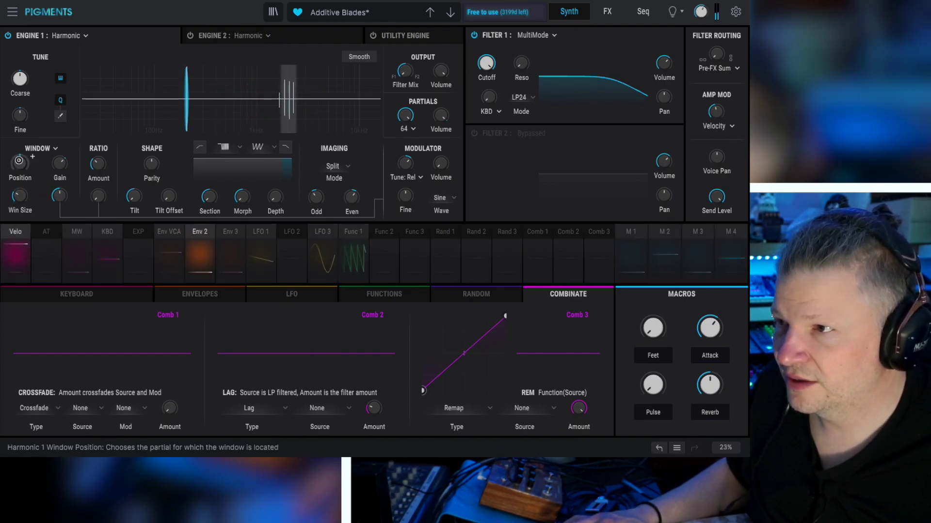
pyautogui.moveTo(18, 162)
pyautogui.mouseDown()
pyautogui.moveTo(24, 189)
pyautogui.moveTo(21, 158)
pyautogui.mouseUp()
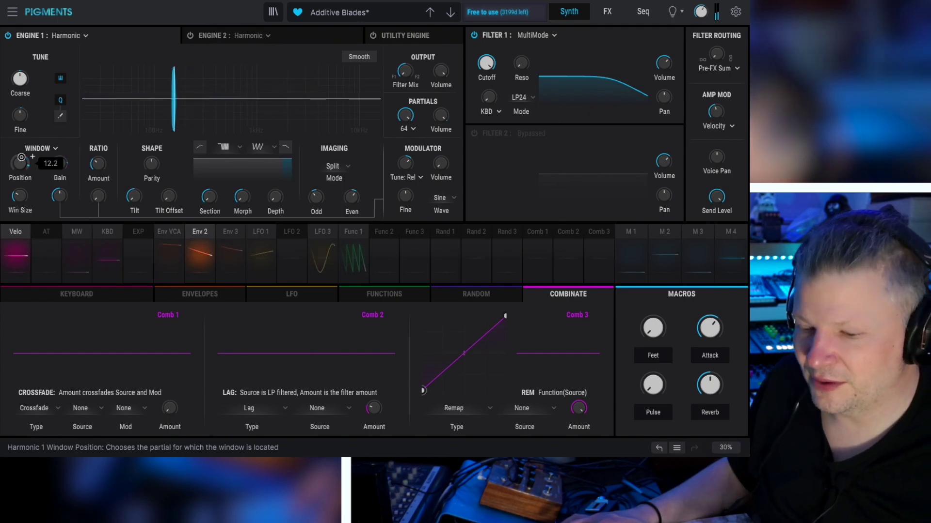
pyautogui.moveTo(21, 157)
pyautogui.mouseDown()
pyautogui.moveTo(22, 200)
pyautogui.moveTo(20, 161)
pyautogui.mouseUp()
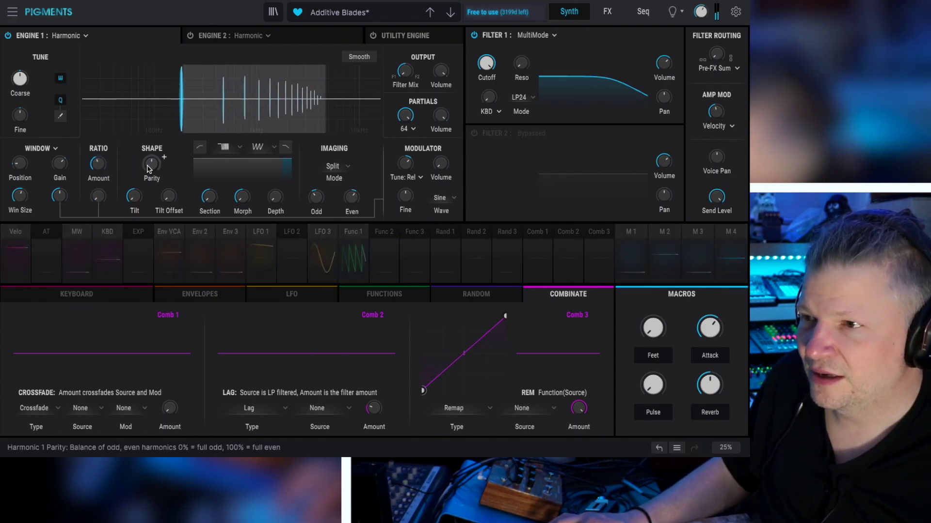
# - Shift Engine 1's Parity between odd and even harmonics and bring the partial Ratio amount to 1.00
pyautogui.moveTo(151, 164)
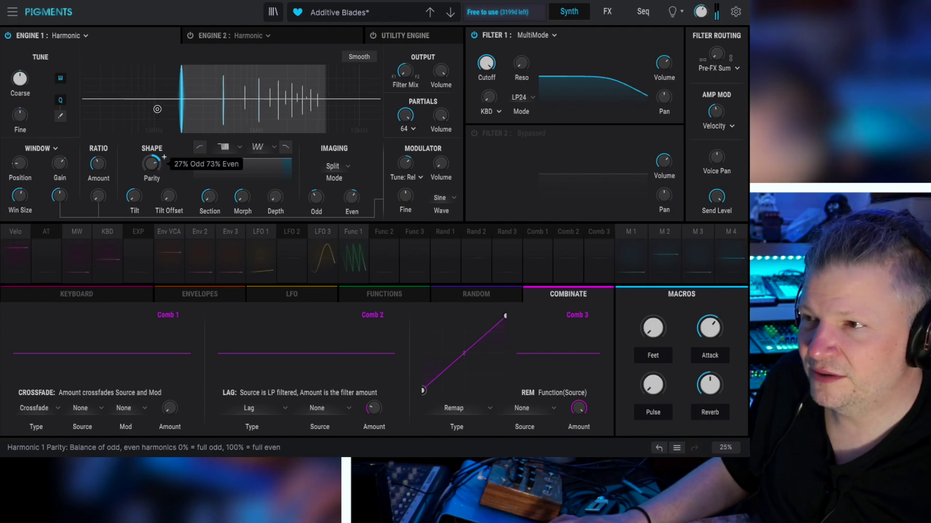
pyautogui.moveTo(94, 170)
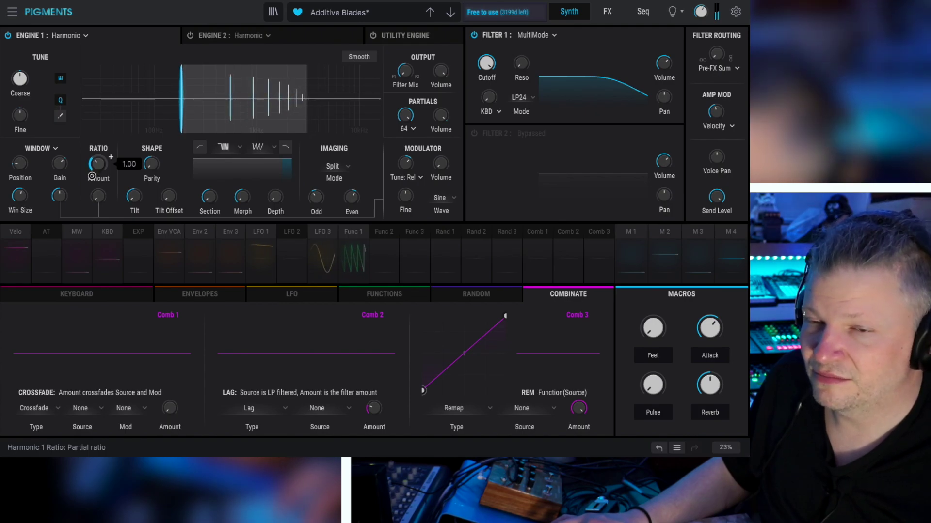
# - Set Engine 1's Spectrum B to Comb2 and adjust the spectral shape's Morph and Depth
pyautogui.moveTo(240, 194)
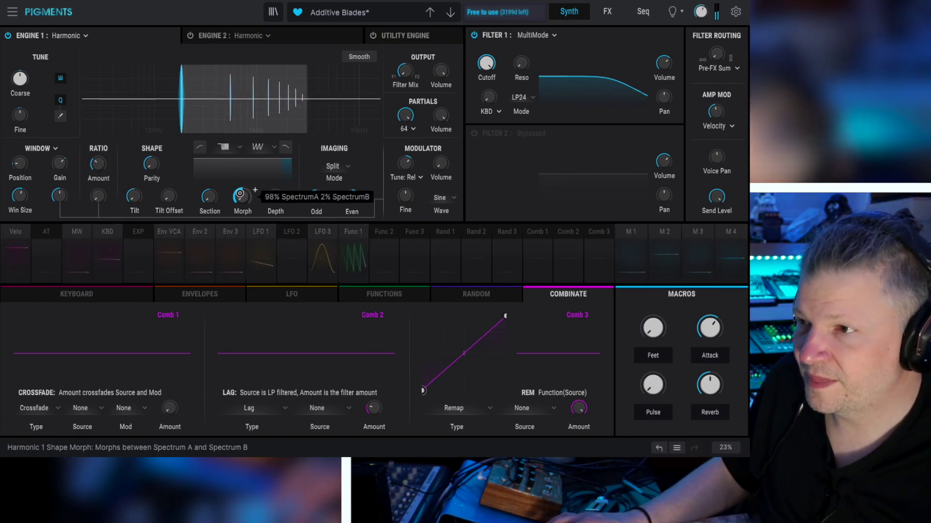
pyautogui.click(273, 146)
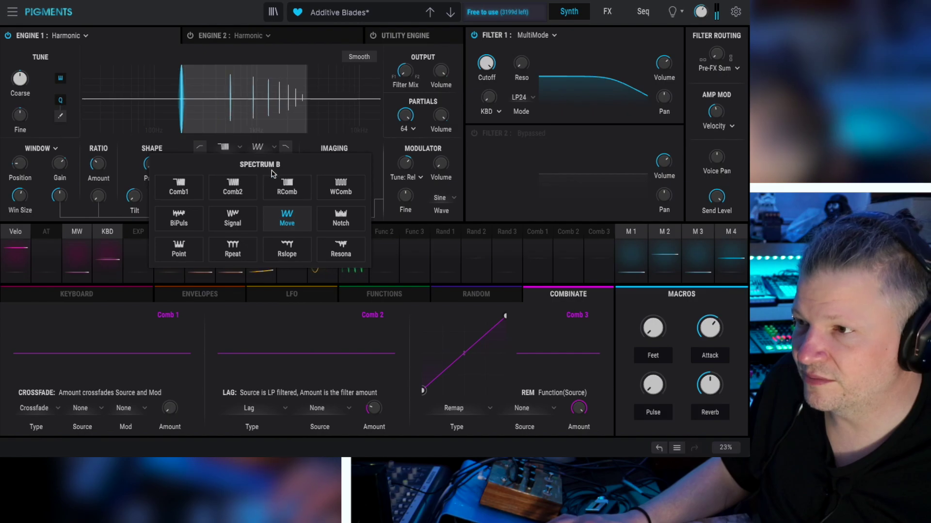
pyautogui.click(243, 186)
pyautogui.moveTo(275, 192)
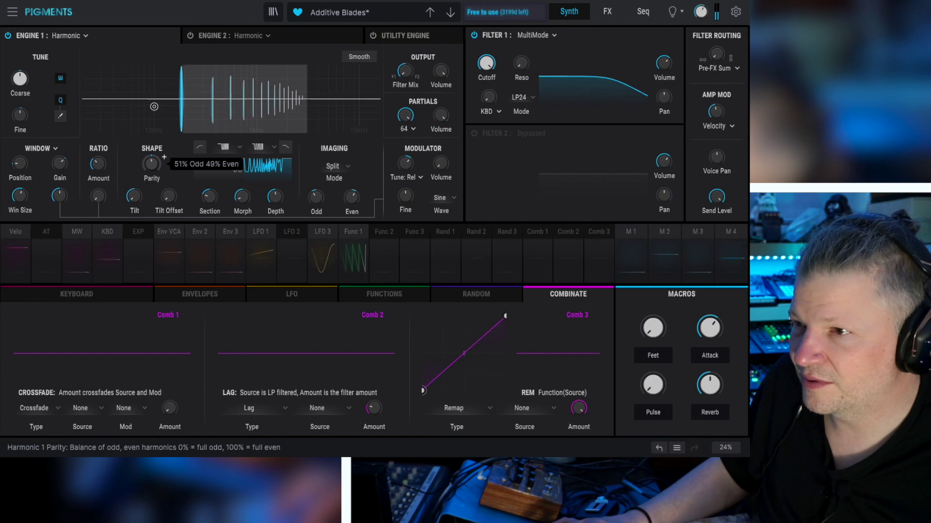
# - Adjust Engine 1's Win Size, spectrum Morph and Odd imaging, with the spectrum Section at about -0.856
pyautogui.moveTo(170, 195)
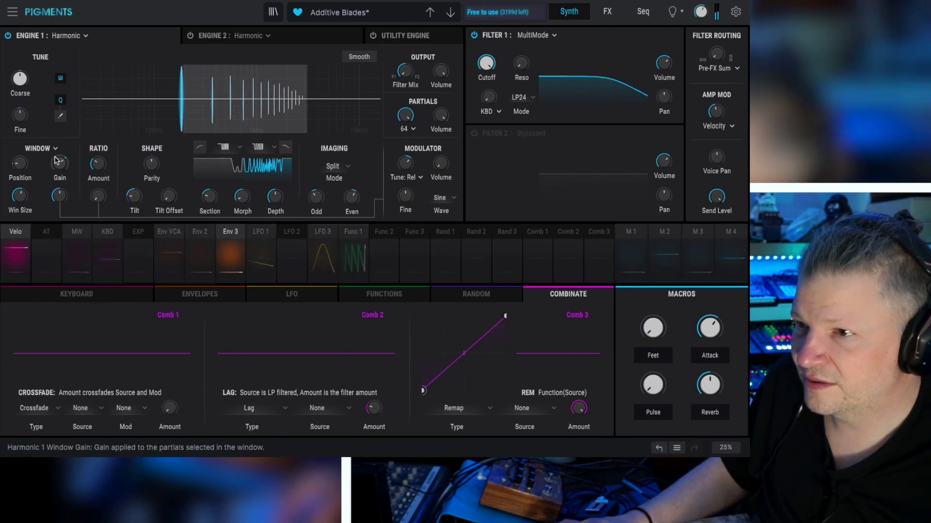
pyautogui.moveTo(19, 195); pyautogui.dragTo(24, 152)
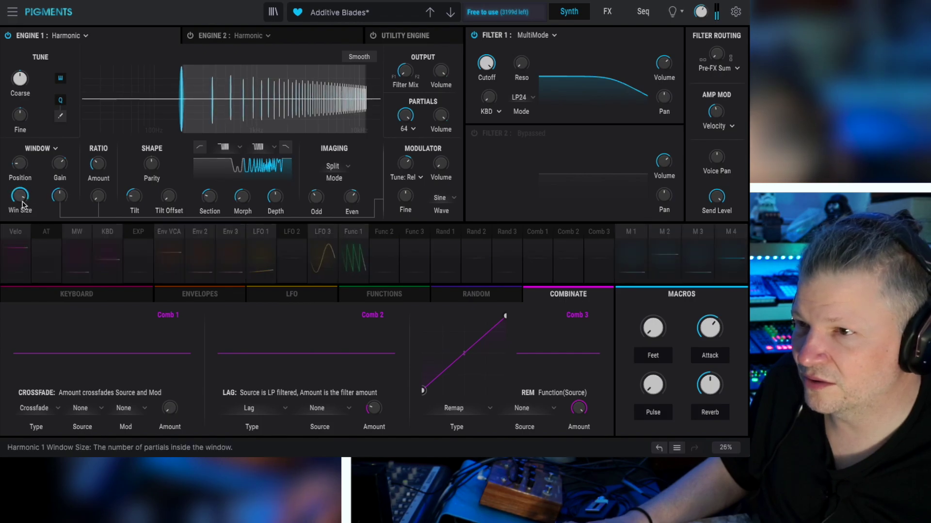
pyautogui.moveTo(241, 196); pyautogui.dragTo(246, 150)
pyautogui.moveTo(209, 196); pyautogui.dragTo(212, 201)
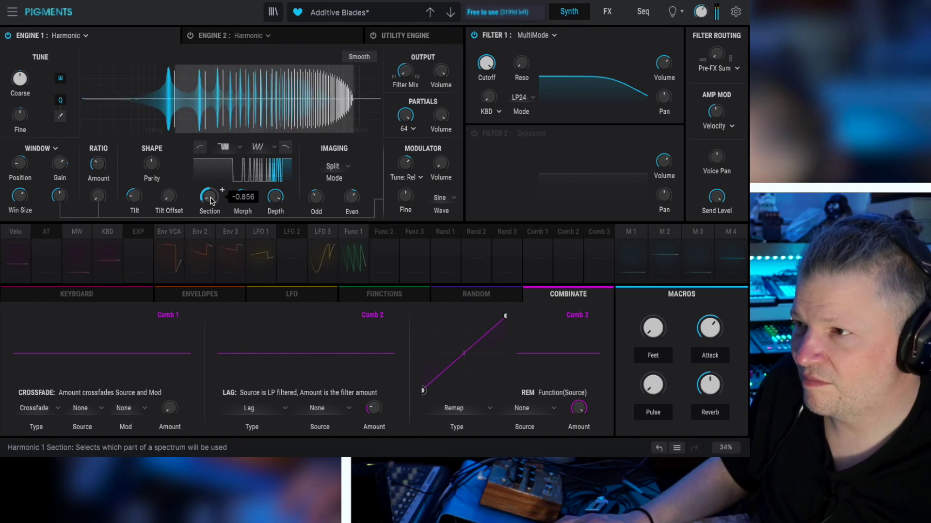
pyautogui.moveTo(315, 196); pyautogui.dragTo(317, 263)
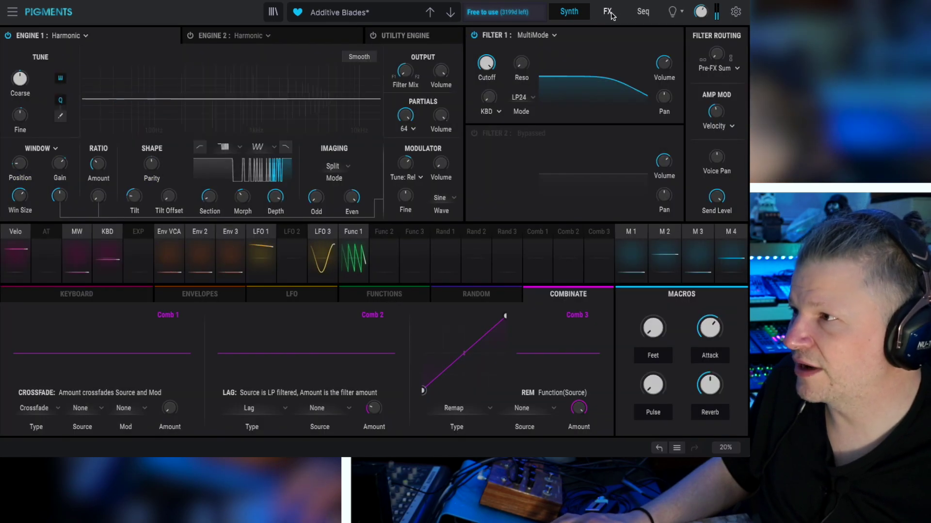
# - Bypass the Phaser, Reverb and ParamEQ effects in the FX A bus
pyautogui.click(607, 12)
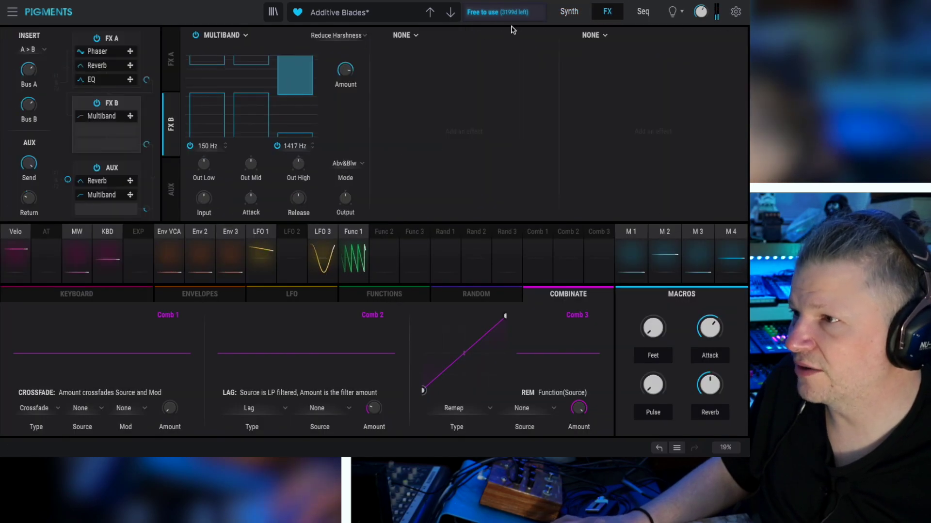
pyautogui.click(171, 57)
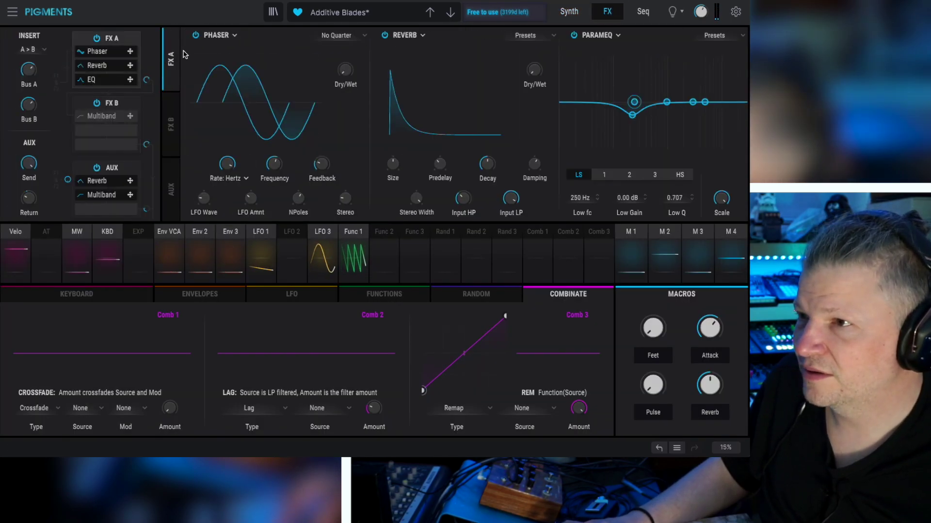
pyautogui.click(196, 36)
pyautogui.click(385, 35)
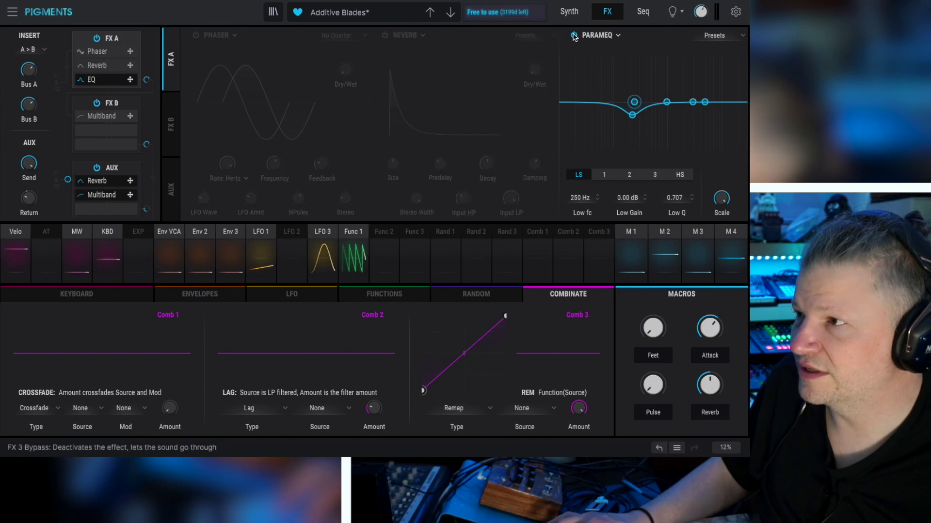
pyautogui.click(574, 35)
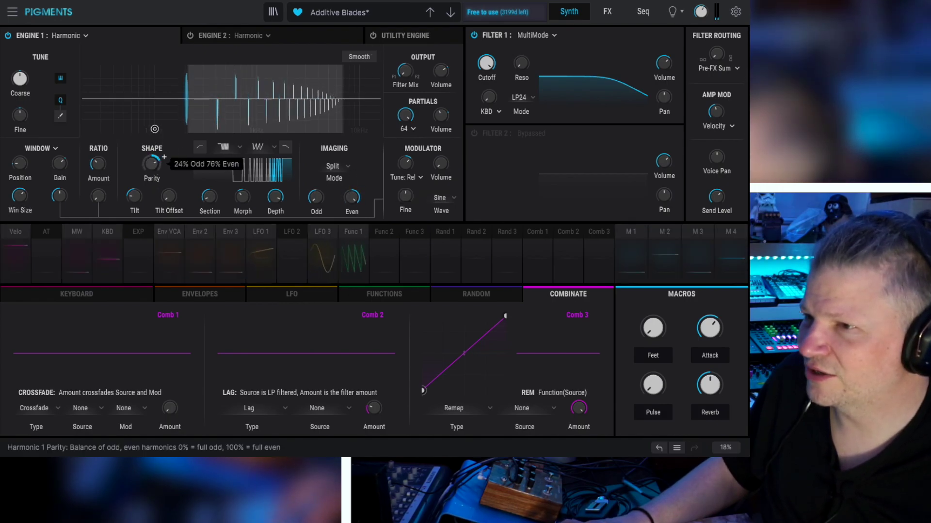
# - Sweep Engine 1's Parity and bring it back to an even balance of odd and even harmonics
pyautogui.moveTo(153, 113); pyautogui.dragTo(173, 421)
pyautogui.moveTo(149, 189); pyautogui.dragTo(148, 187)
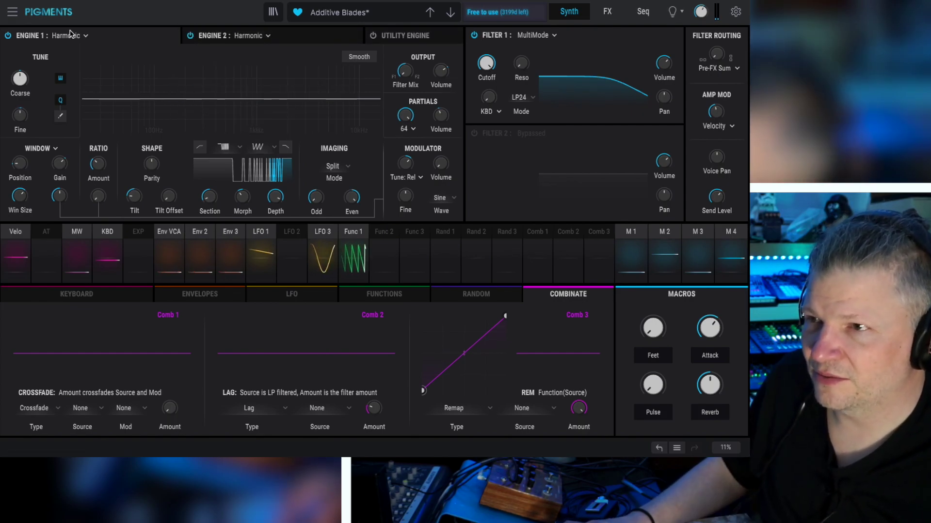
# - Bypass Engine 1 and Engine 2, and switch on the Utility Engine
pyautogui.click(28, 38)
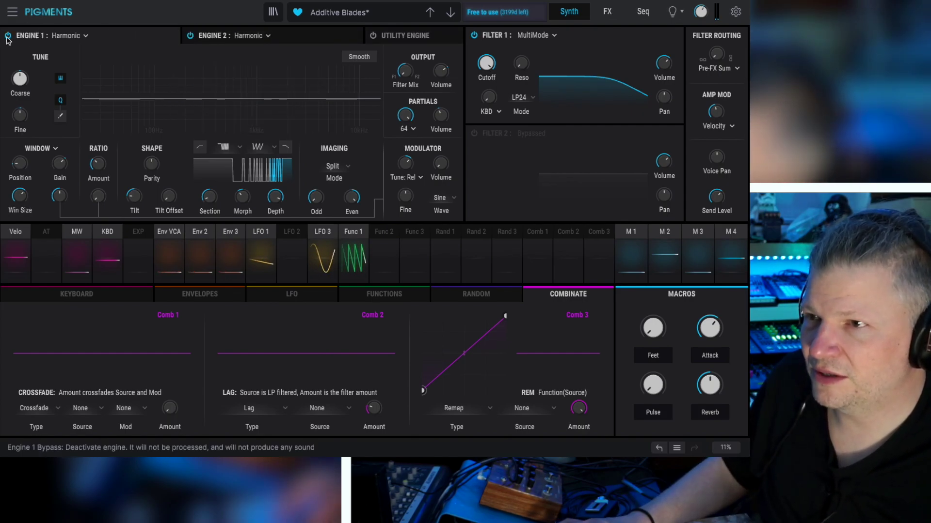
pyautogui.click(190, 37)
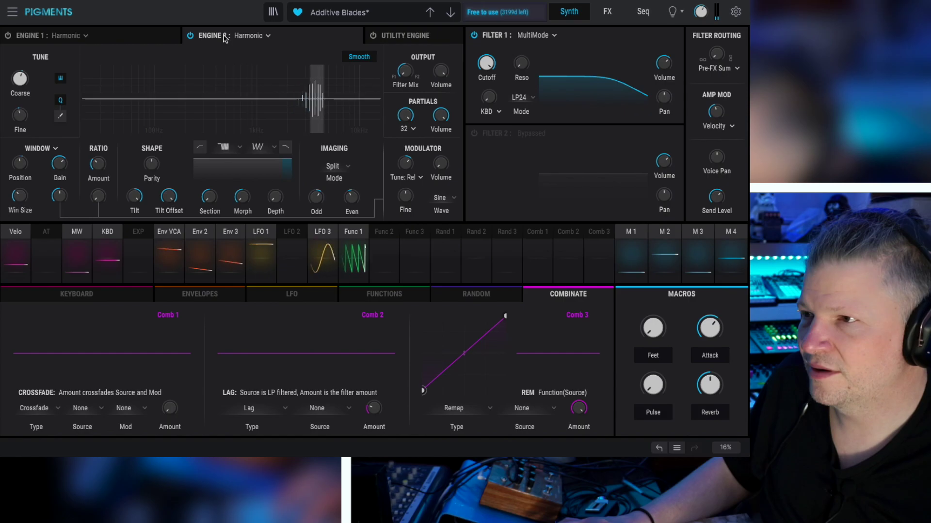
pyautogui.click(190, 35)
pyautogui.click(387, 41)
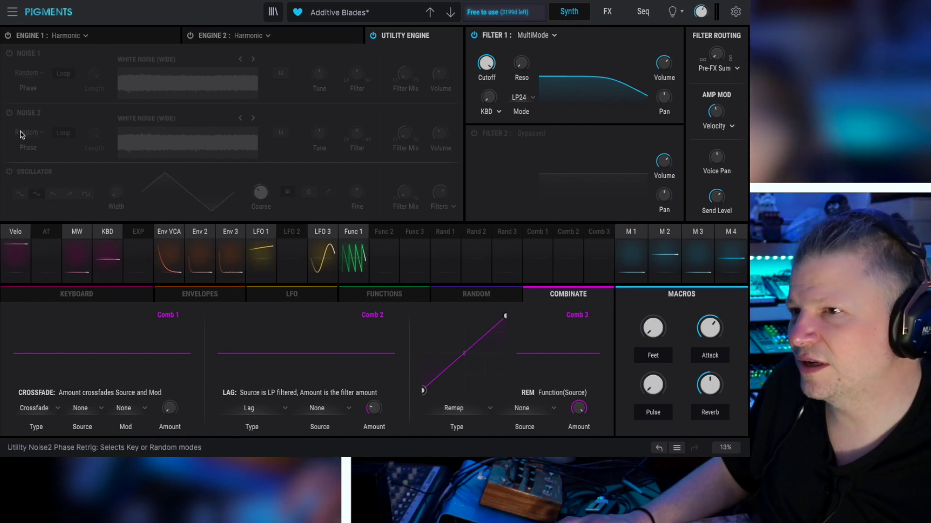
# - Audition Noise 1 in the Utility Engine, turn on its oscillator and switch Noise 1 off again
pyautogui.click(9, 55)
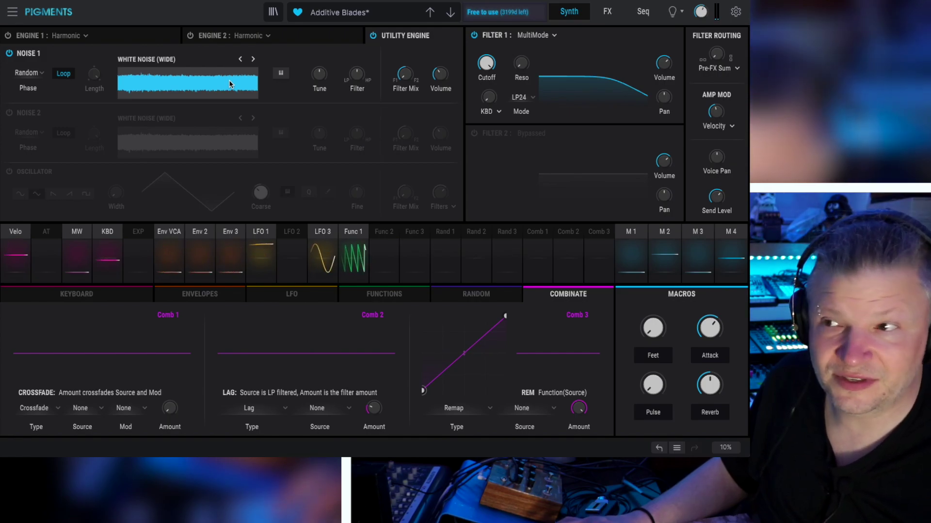
pyautogui.click(9, 172)
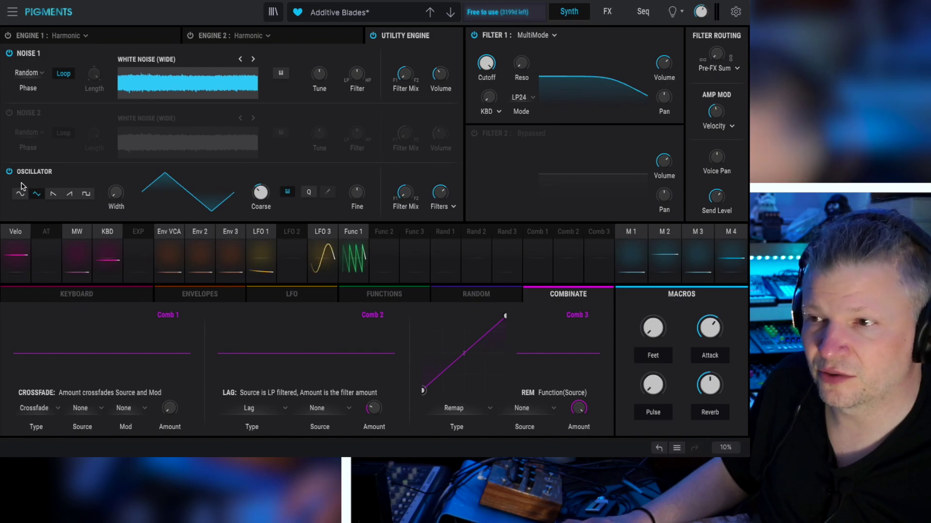
pyautogui.click(9, 53)
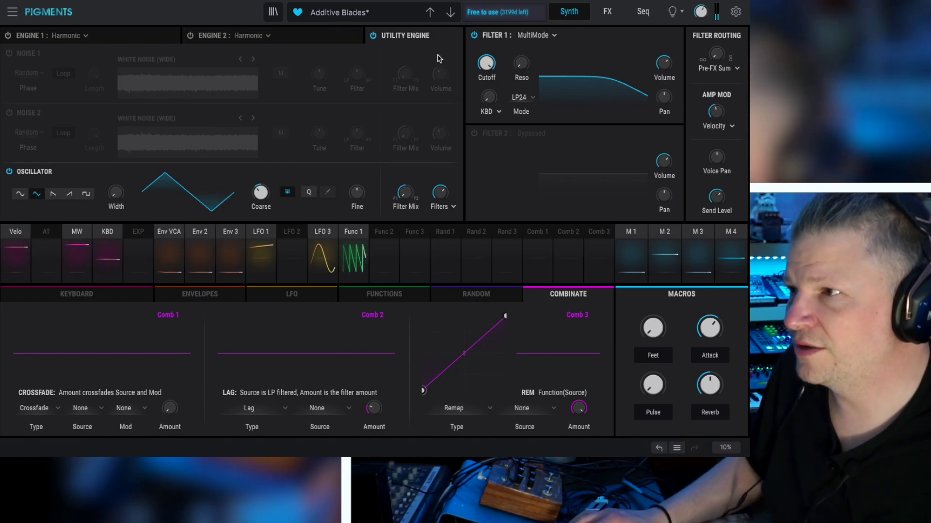
# - Change Filter 1 to the Jup-8 type and lower its cutoff to about 320 Hz
pyautogui.click(551, 36)
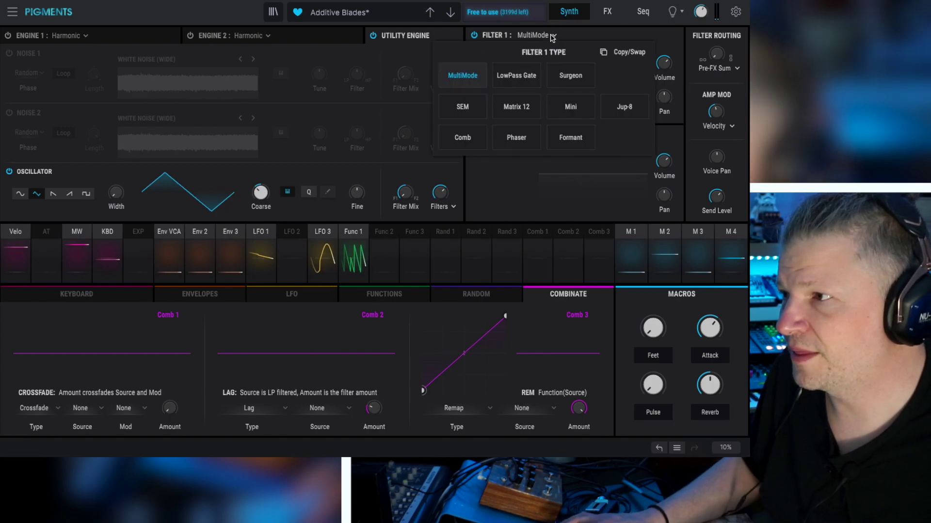
pyautogui.click(625, 107)
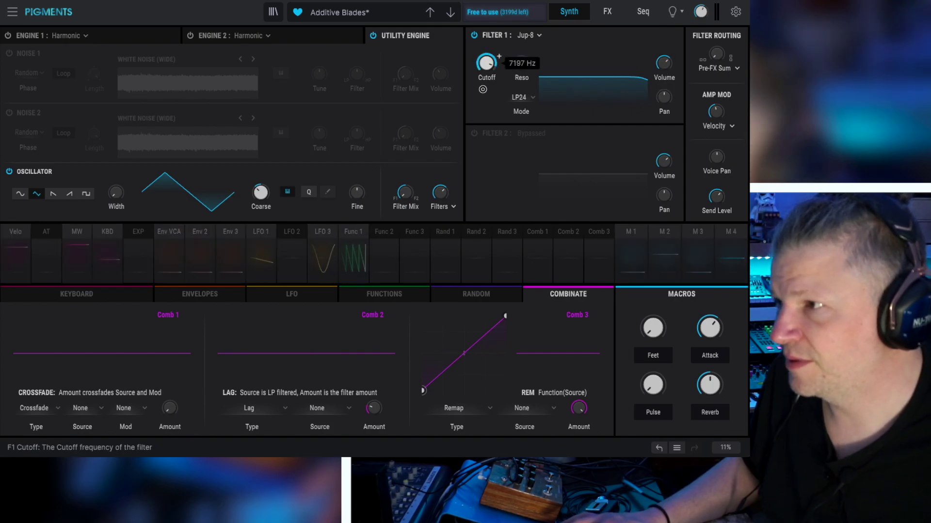
pyautogui.moveTo(483, 81); pyautogui.dragTo(483, 97)
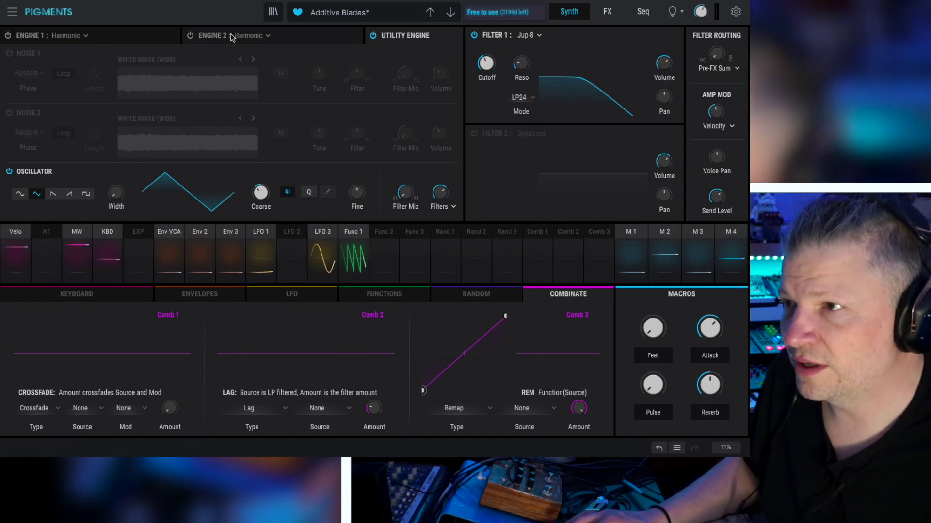
# - Switch Engine 1 on as a Wavetable engine and load the Convergence wavetable from the Pigments 3 category
pyautogui.click(230, 37)
pyautogui.click(236, 78)
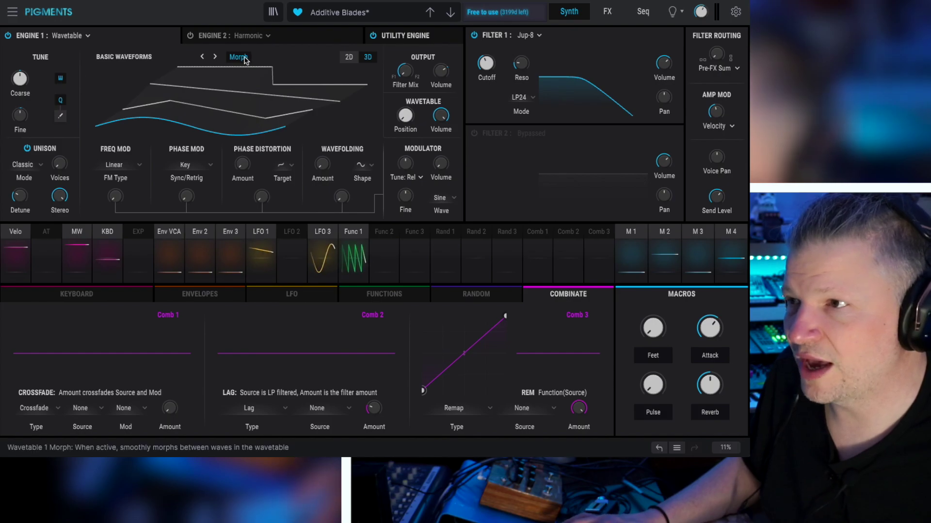
pyautogui.click(143, 58)
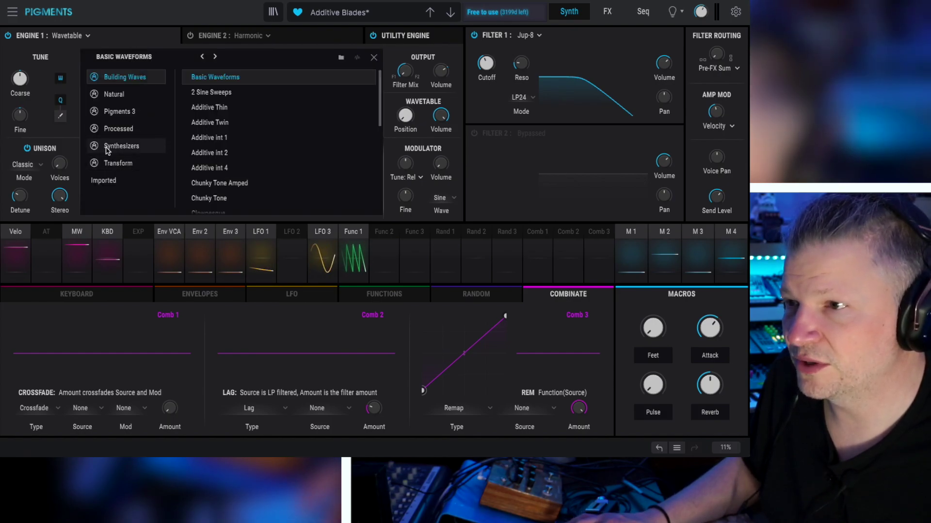
pyautogui.click(121, 113)
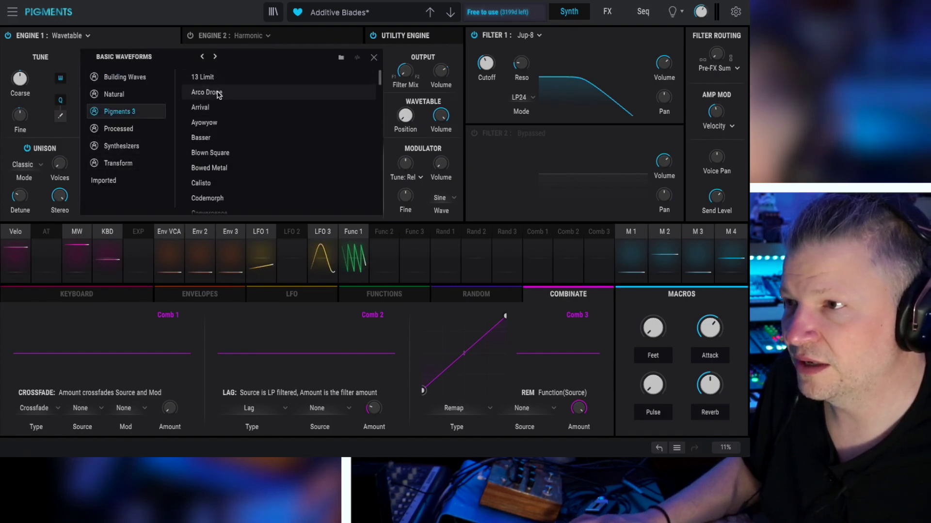
pyautogui.scroll(-1, 215, 169)
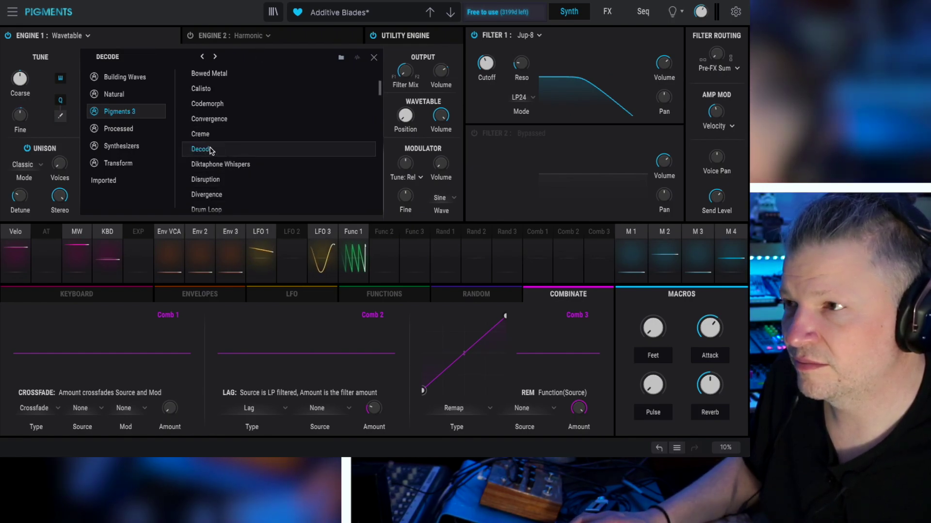
pyautogui.click(215, 121)
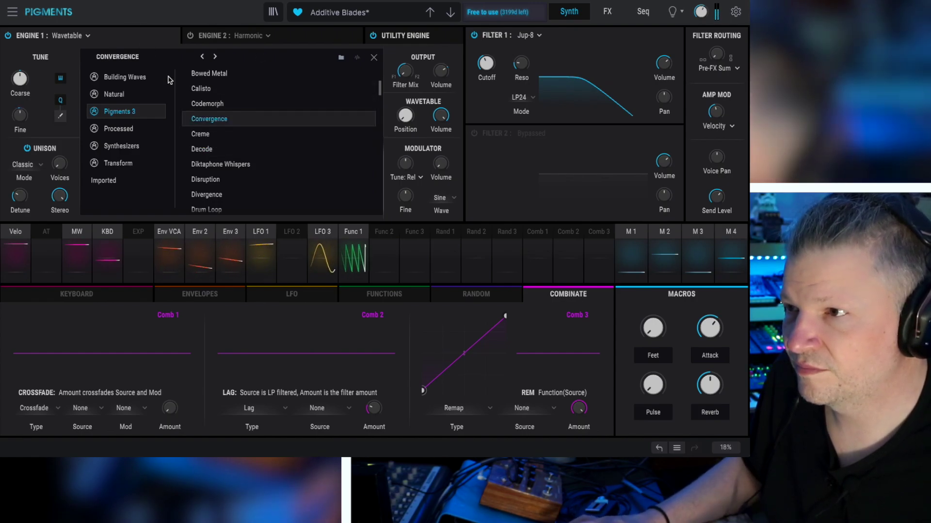
pyautogui.doubleClick(216, 119)
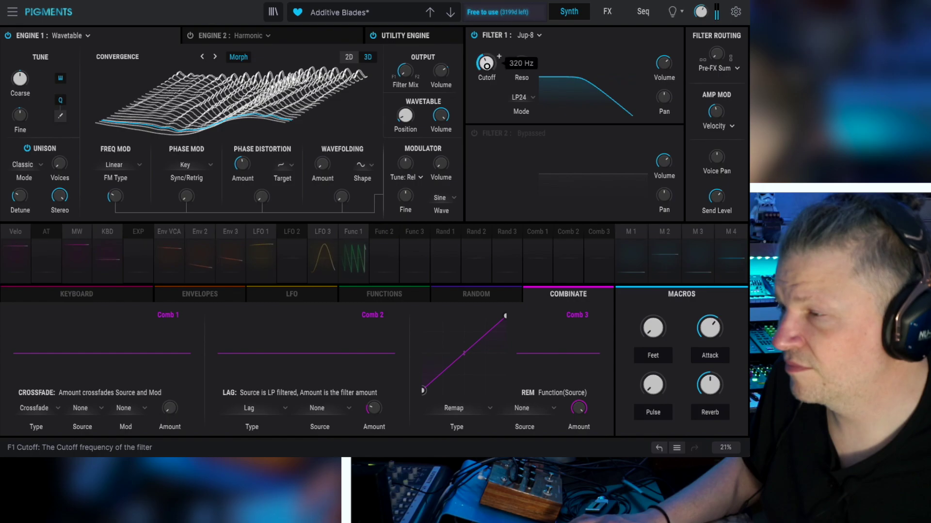
# - Raise Engine 1's wavetable Position and step forward through Creme to the Decode wavetable
pyautogui.moveTo(405, 103); pyautogui.dragTo(416, 38)
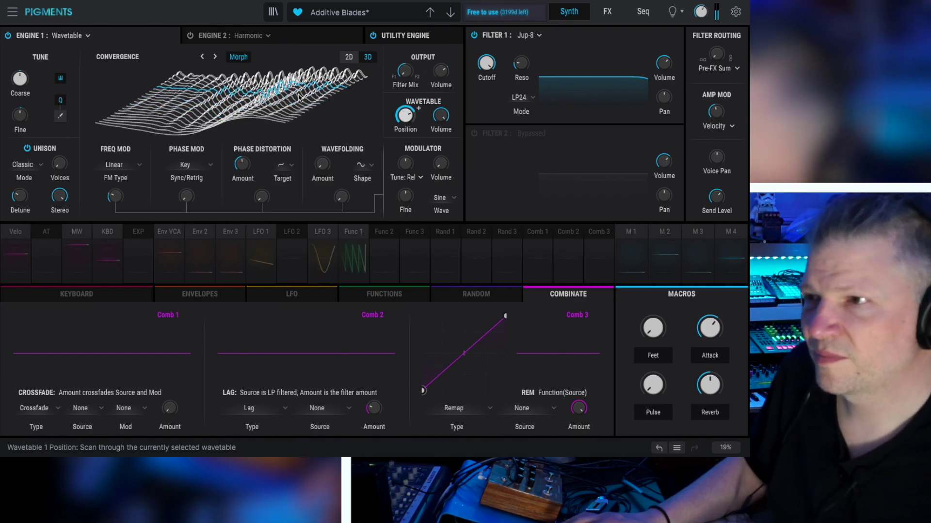
pyautogui.click(215, 56)
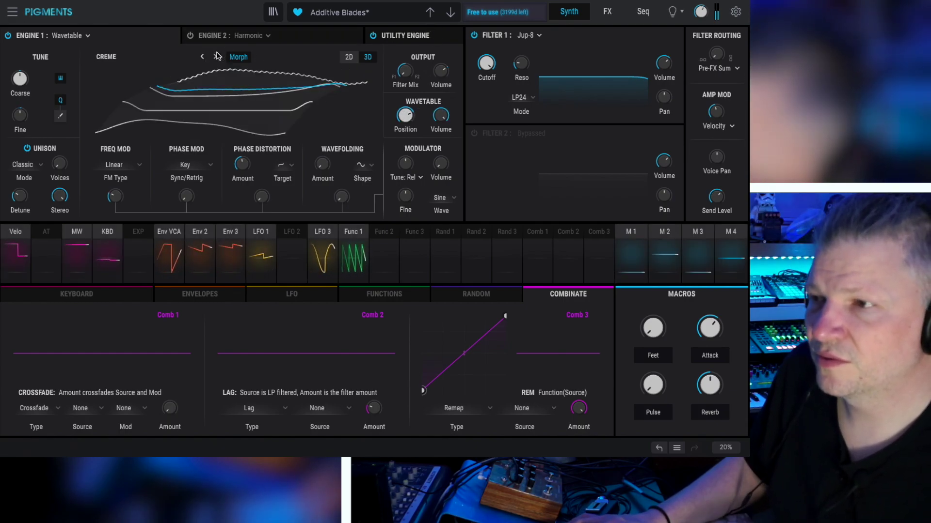
pyautogui.click(216, 56)
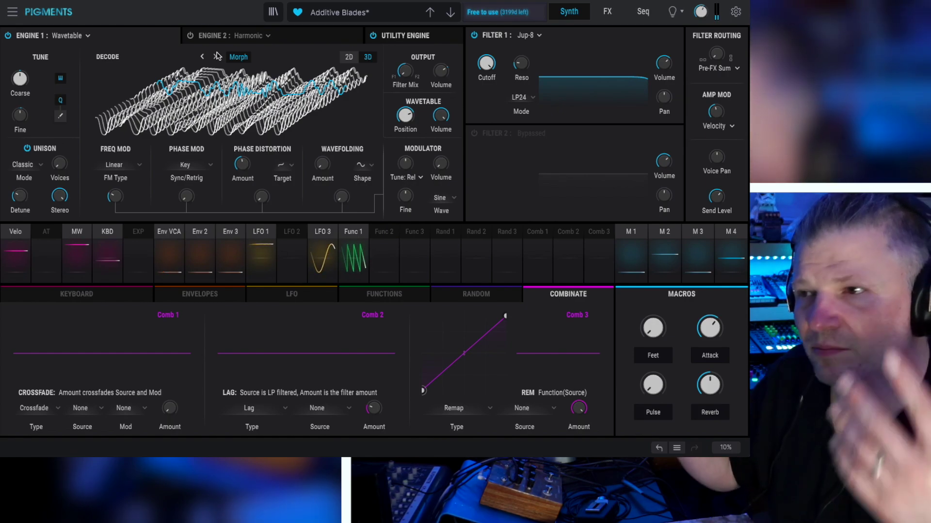
# - Browse the Pigments 3 wavetable list down to the Supersaw, Supersquare and Sync entries
pyautogui.click(149, 58)
pyautogui.scroll(-15, 261, 165)
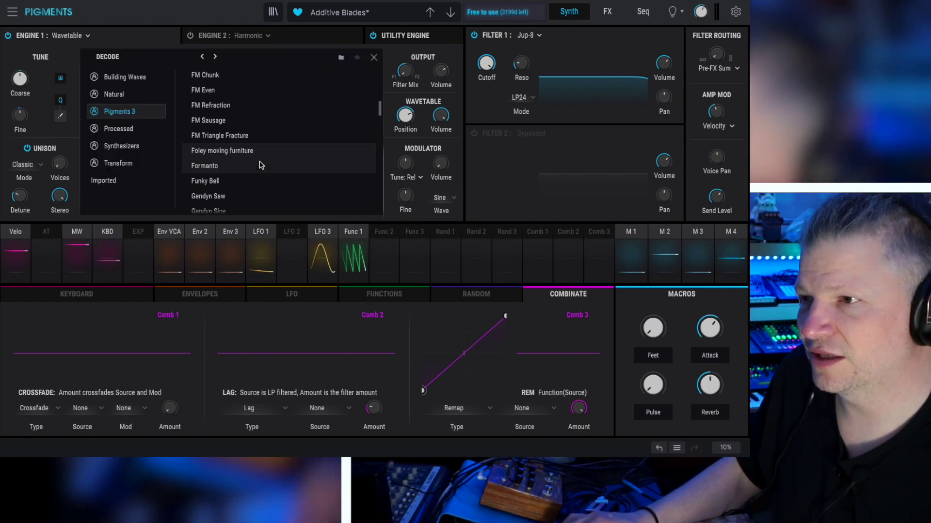
pyautogui.scroll(-10, 261, 165)
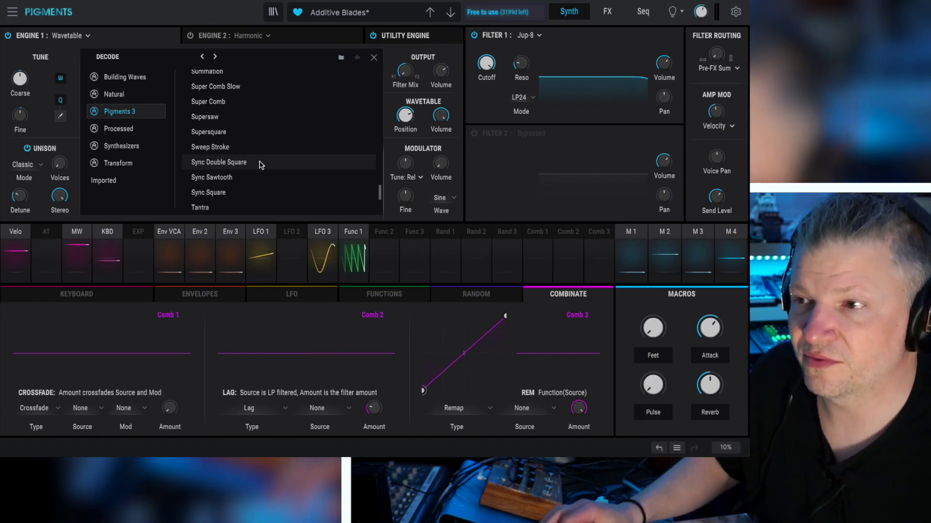
pyautogui.click(209, 132)
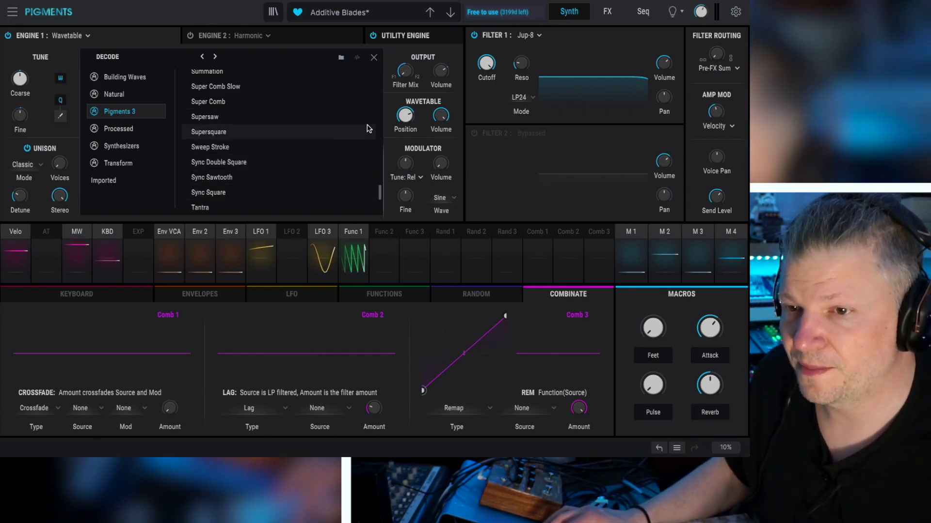
# - Audition the Pigments 3.0 presets Dark Runner, Boards of Zelina, Demonizer, DTej Lead and U Like Scary Movies, and load Acid Rain
pyautogui.click(273, 12)
pyautogui.click(205, 172)
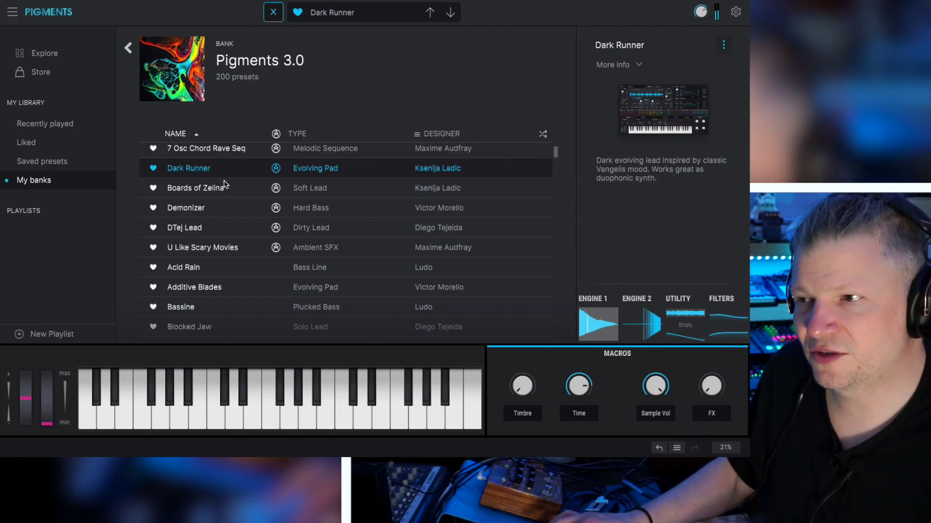
pyautogui.click(248, 192)
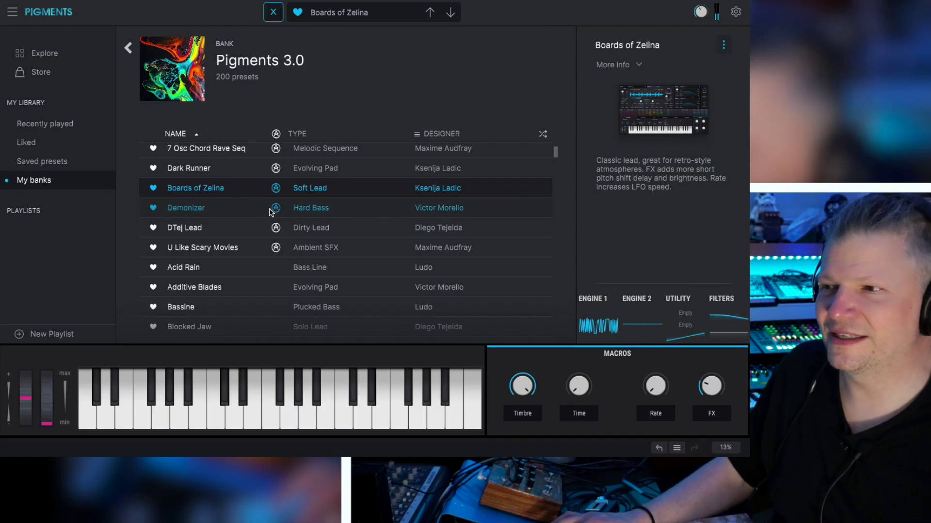
pyautogui.click(233, 208)
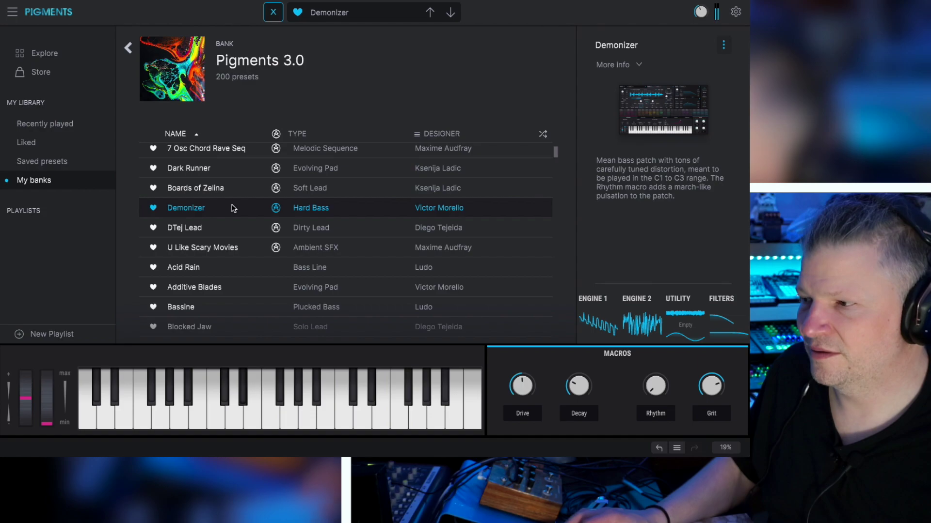
pyautogui.click(240, 230)
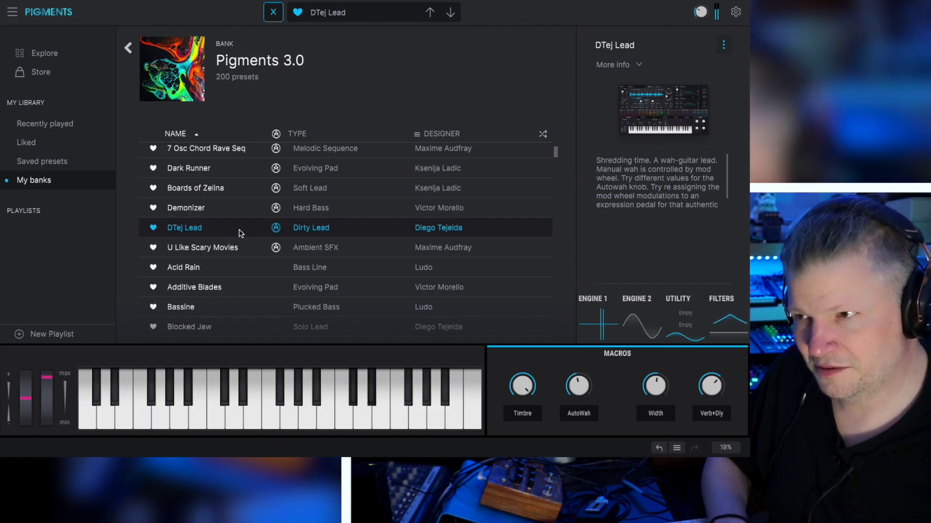
pyautogui.click(242, 245)
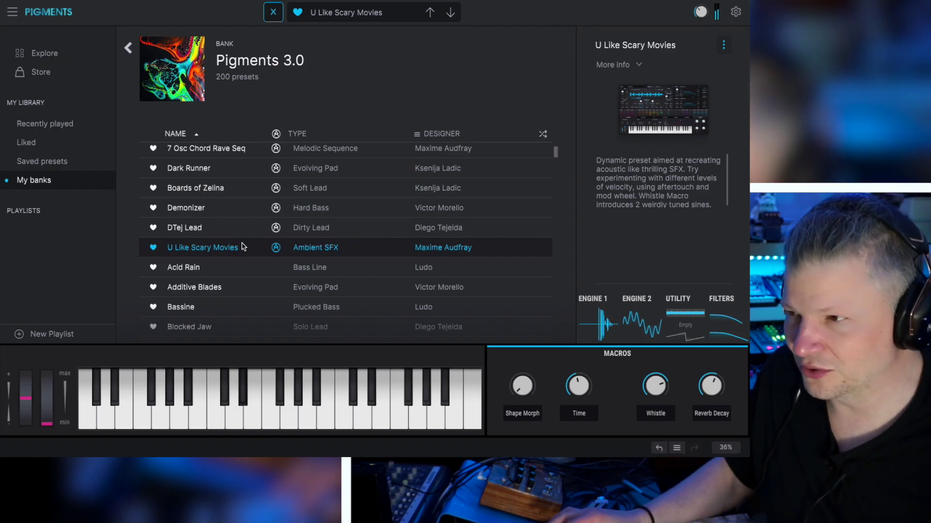
pyautogui.click(233, 267)
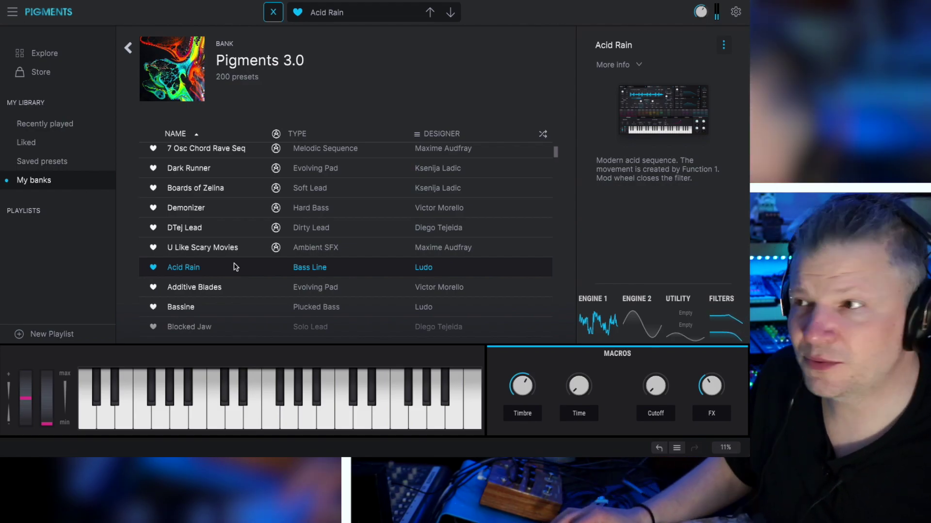
# - Check whether Acid Rain uses the arpeggiator or sequencer, and return to the synth view
pyautogui.click(273, 13)
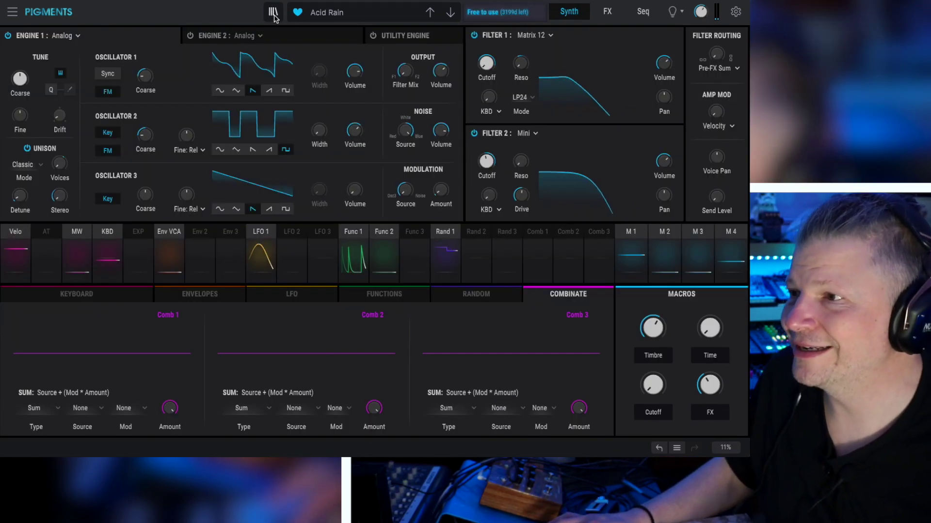
pyautogui.click(645, 13)
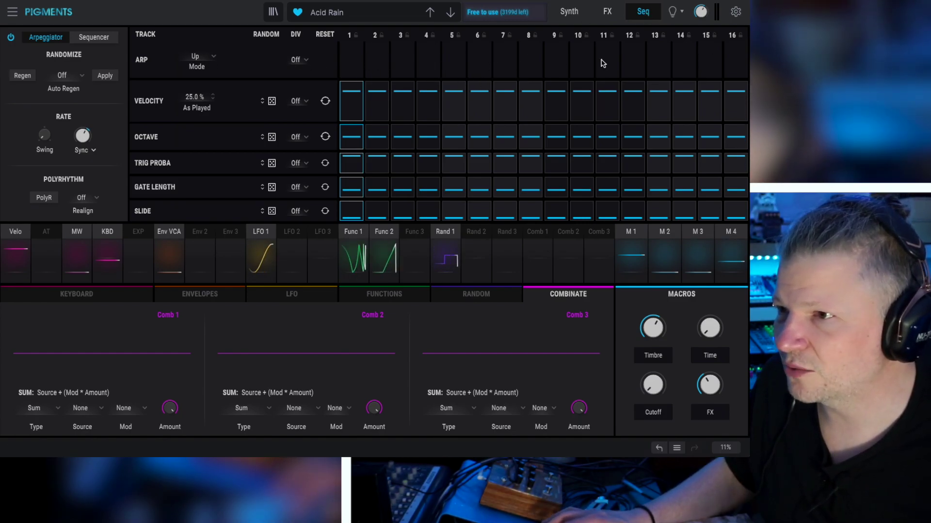
pyautogui.click(569, 12)
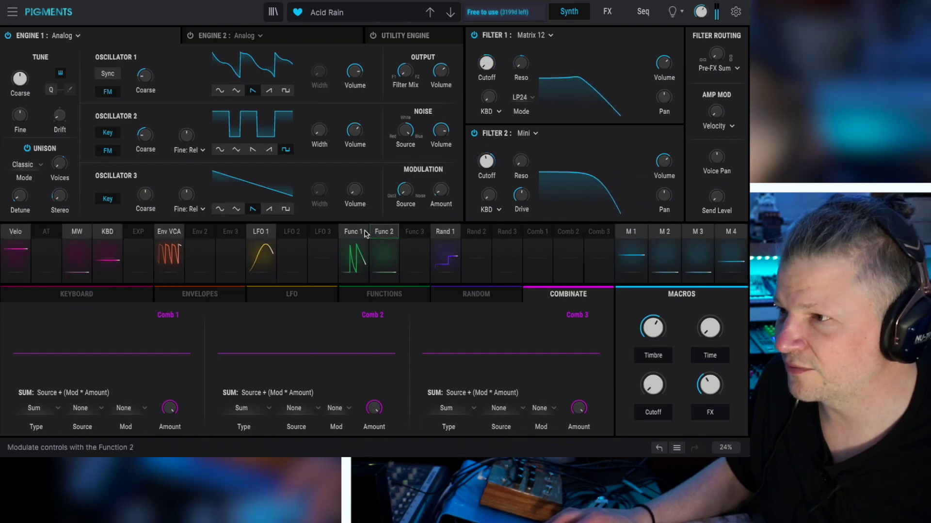
# - Raise Function 1's points 14 and 15 to level 1.00, placing point 15 at about time 0.543
pyautogui.click(356, 261)
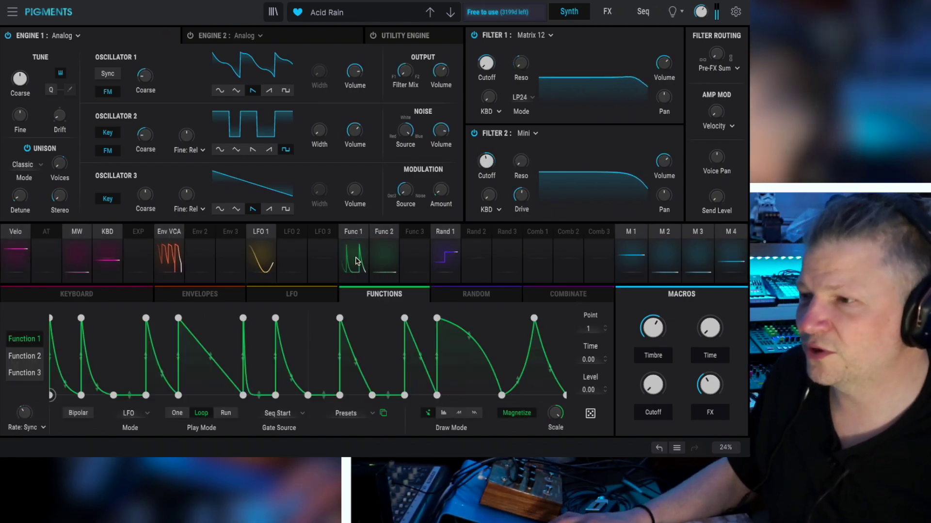
pyautogui.click(308, 395)
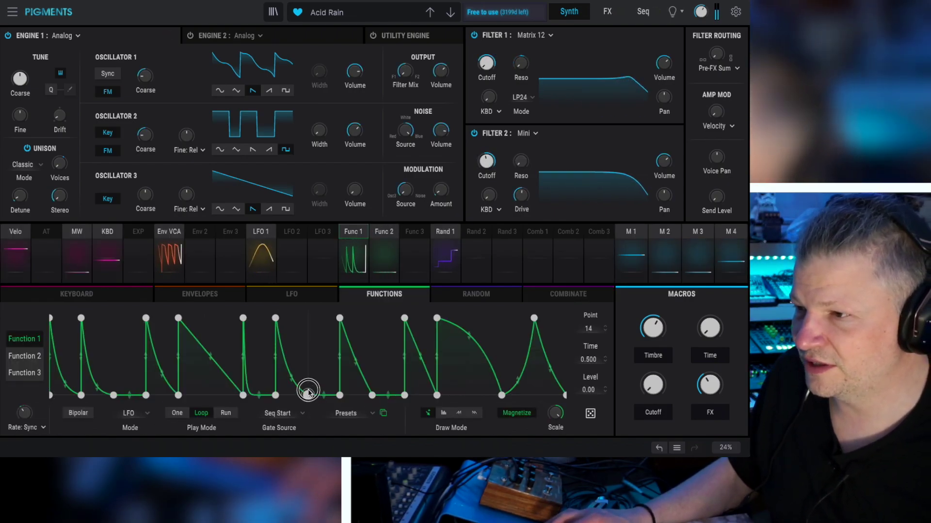
pyautogui.moveTo(307, 391); pyautogui.dragTo(307, 307)
pyautogui.moveTo(342, 398); pyautogui.dragTo(333, 300)
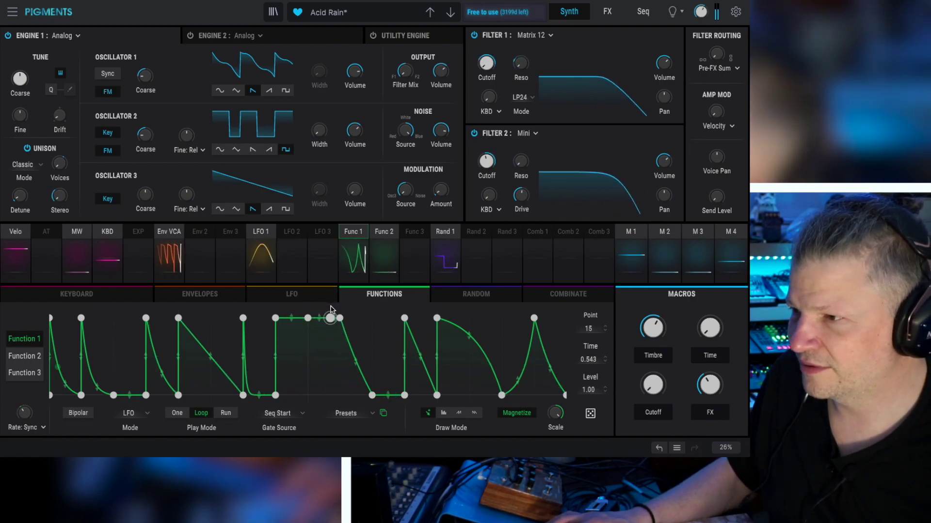
# - Move Function 1's point 22 to about time 0.894 and level 0.574
pyautogui.click(501, 395)
pyautogui.moveTo(501, 392); pyautogui.dragTo(509, 351)
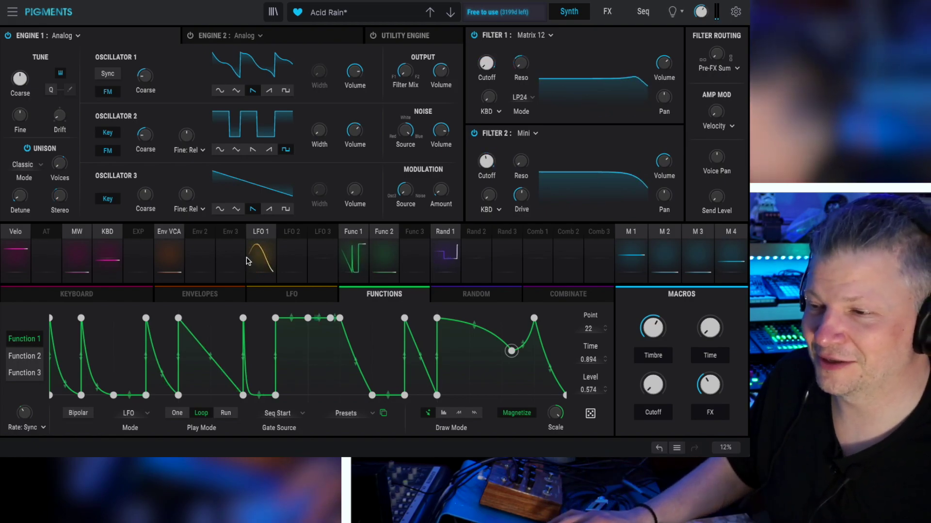
pyautogui.click(179, 318)
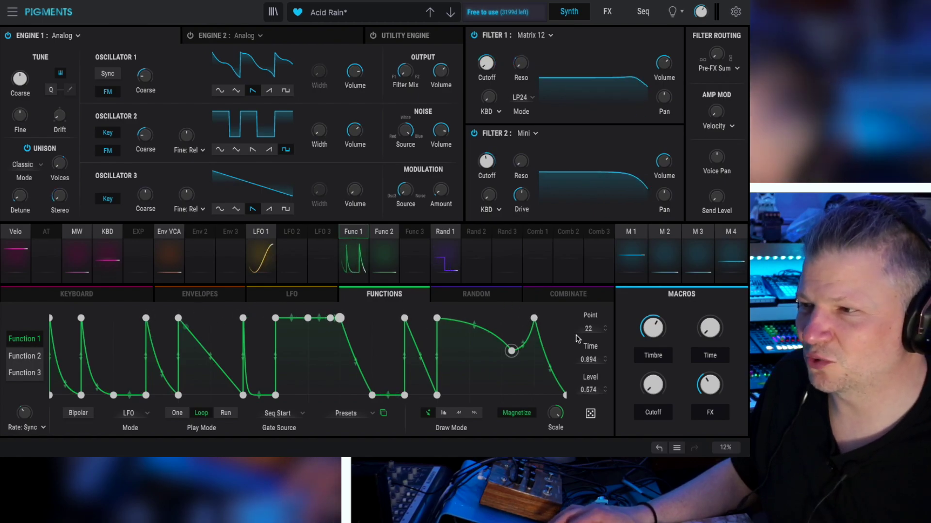
# - Audition the Pigments 3.0 presets Additive Blades, Bassine, Blocked Jaw and Candy Store
pyautogui.click(323, 14)
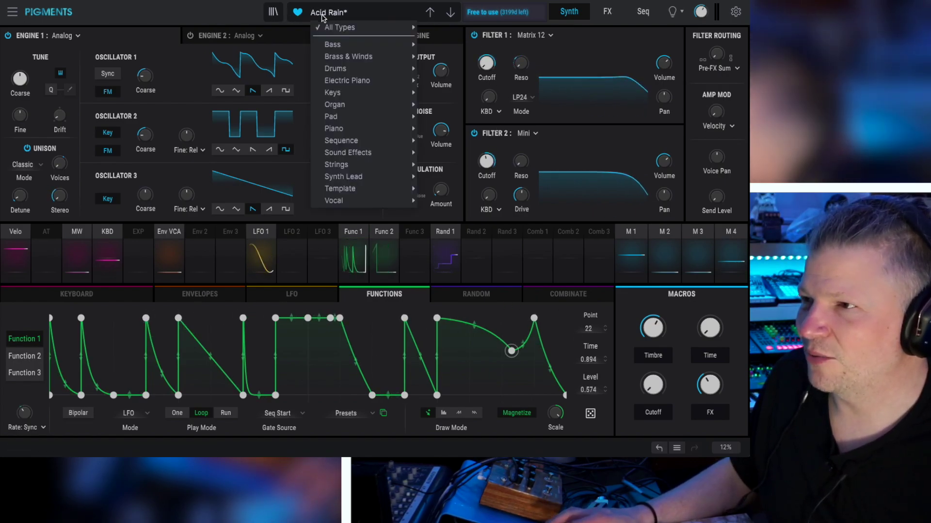
pyautogui.click(279, 17)
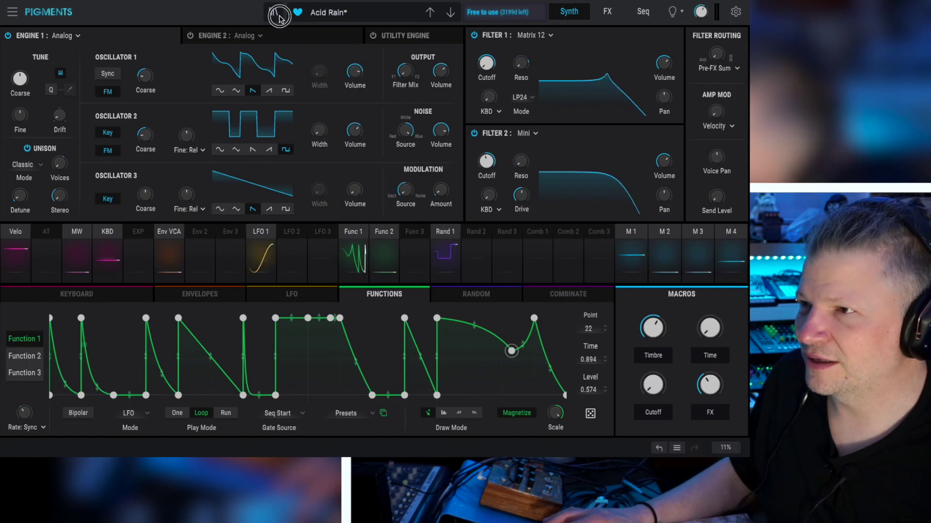
pyautogui.click(249, 308)
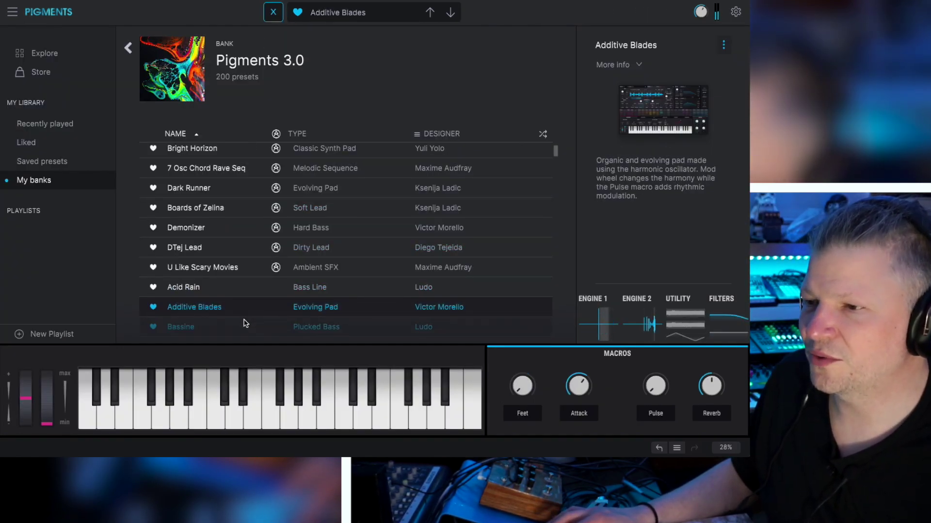
pyautogui.click(241, 326)
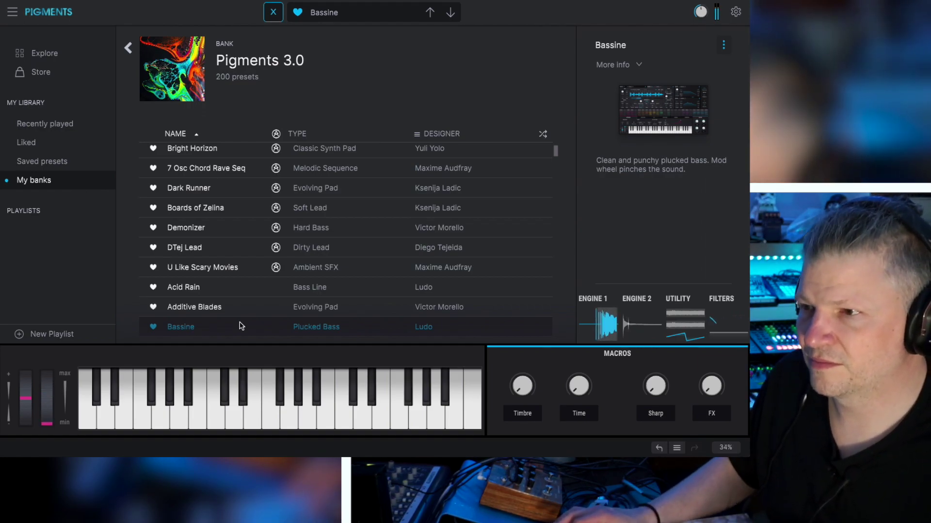
pyautogui.scroll(-1, 248, 328)
pyautogui.scroll(-1, 242, 315)
pyautogui.click(238, 297)
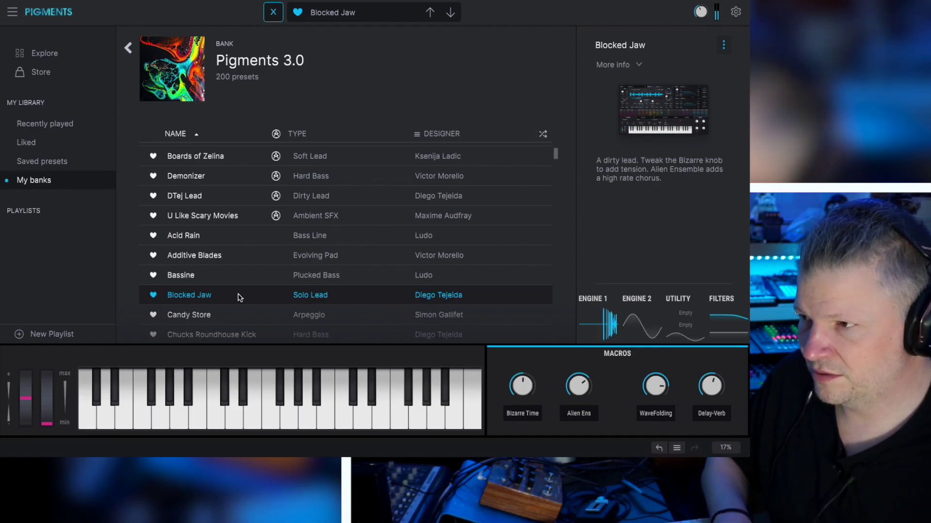
pyautogui.click(240, 314)
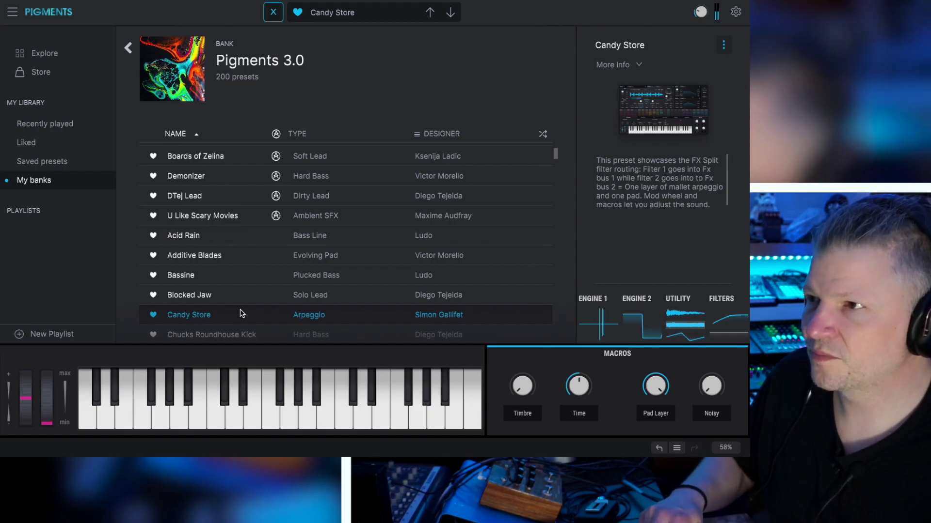
# - Isolate Candy Store's Celesta noise layer by bypassing both engines, the utility oscillator and Noise 2, and reactivate them all
pyautogui.click(274, 18)
pyautogui.click(402, 35)
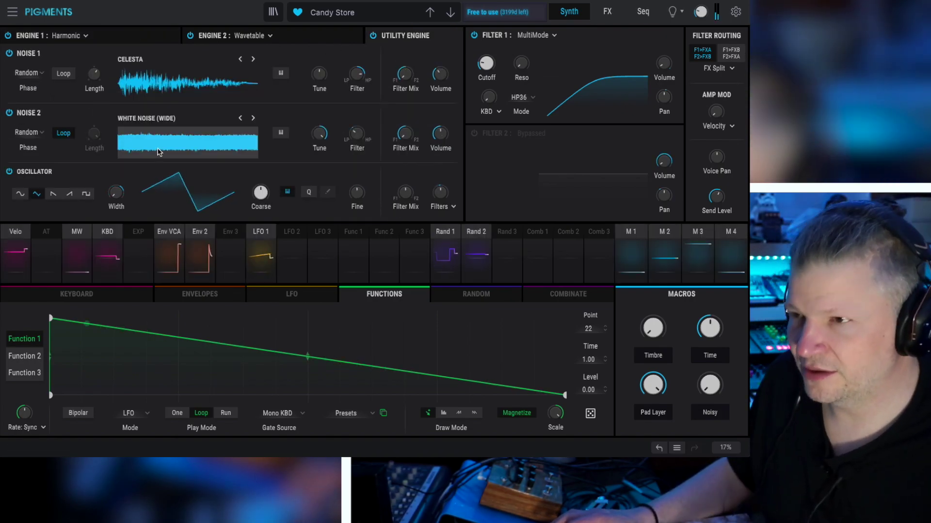
pyautogui.click(8, 36)
pyautogui.click(191, 36)
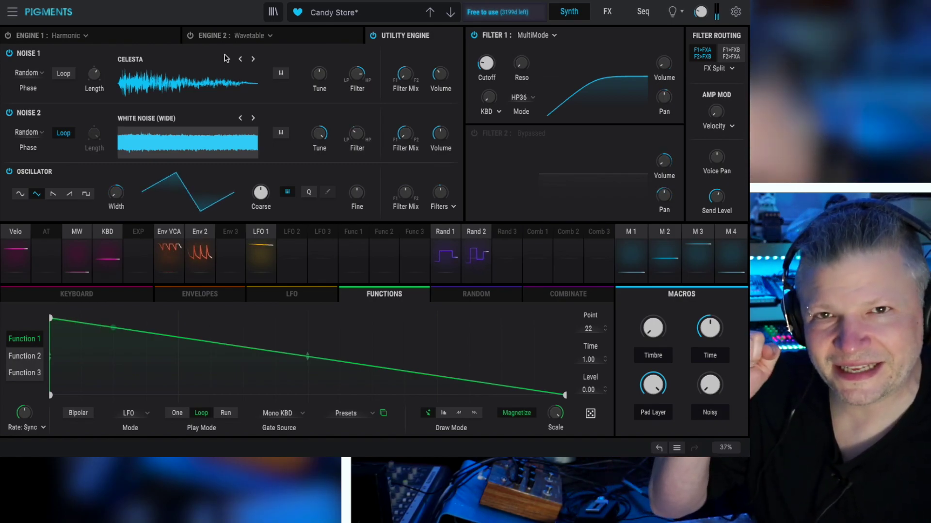
pyautogui.click(10, 172)
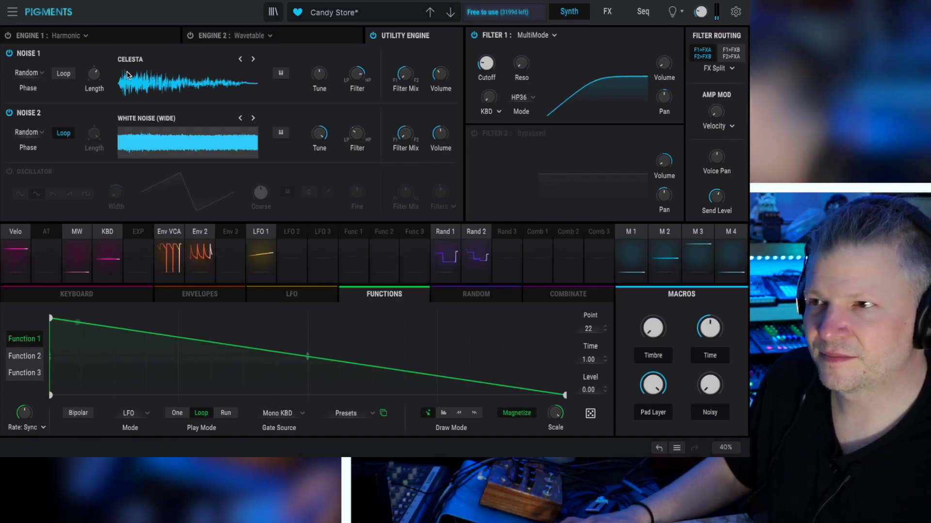
pyautogui.click(8, 113)
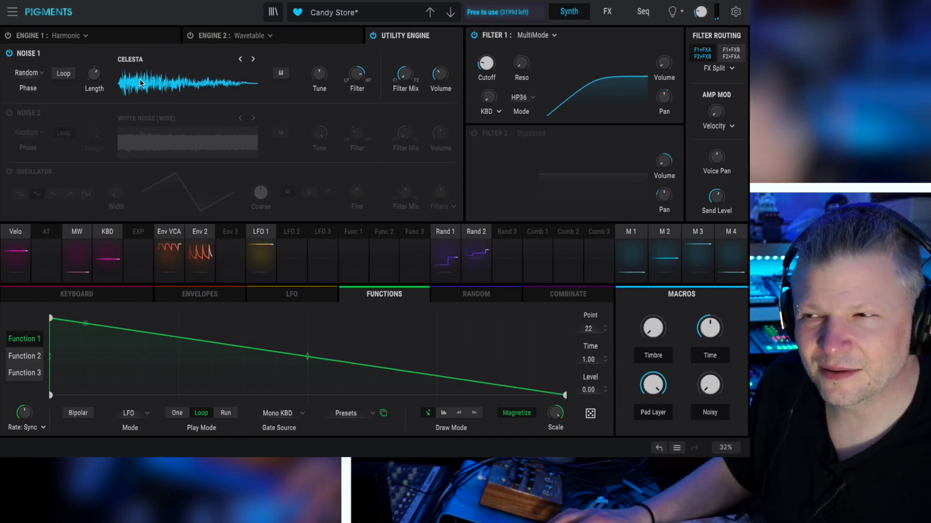
pyautogui.click(9, 114)
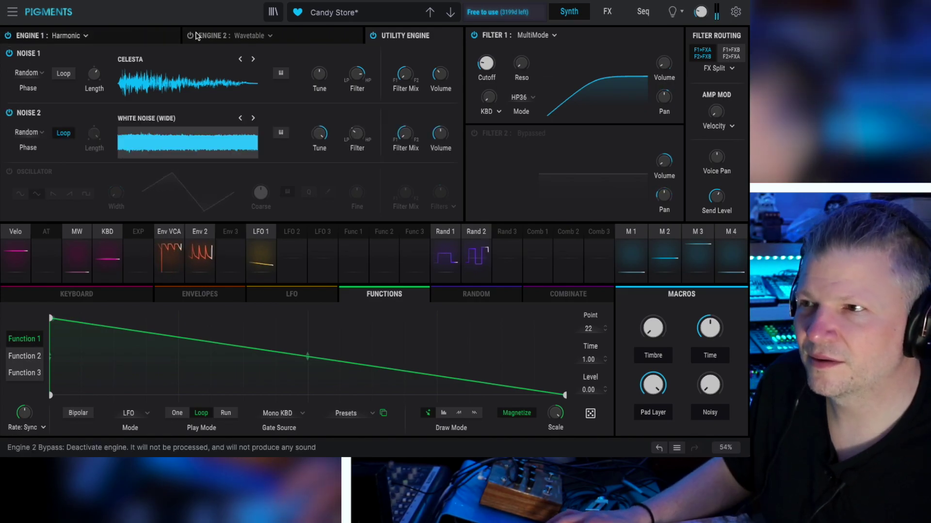
pyautogui.click(10, 173)
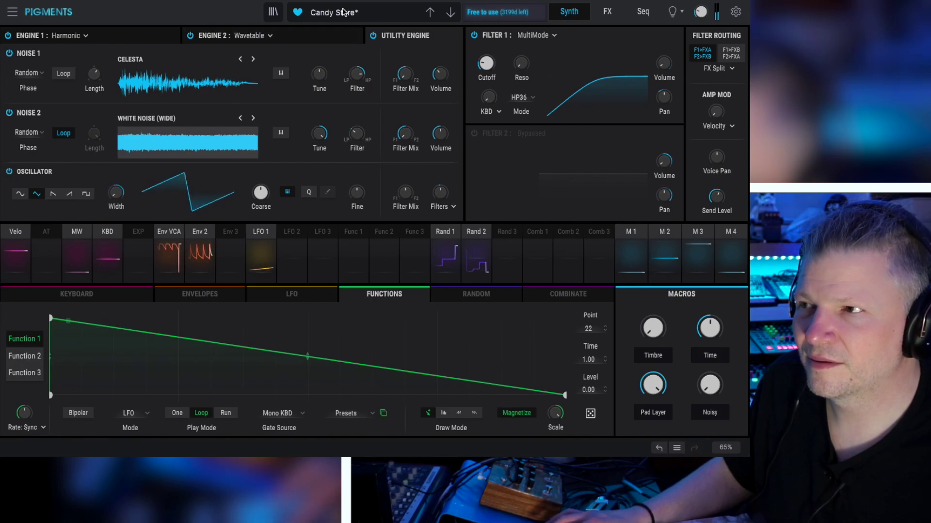
# - Load Chucks Roundhouse Kick, check whether it uses the arpeggiator or sequencer, and return to the synth view
pyautogui.click(282, 15)
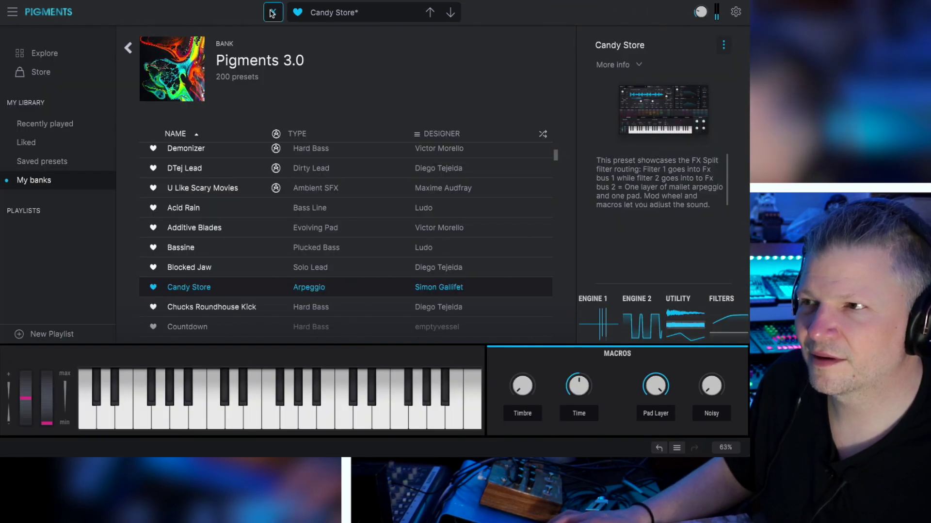
pyautogui.click(253, 307)
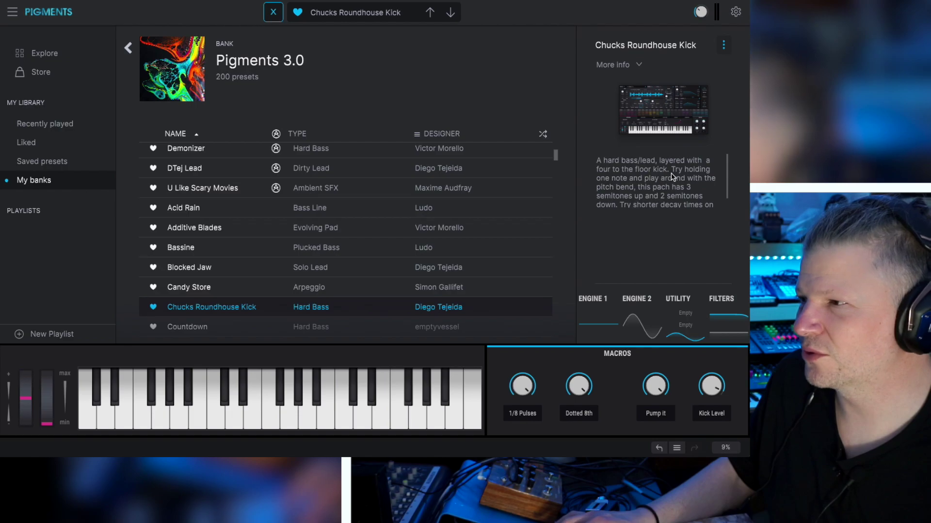
pyautogui.click(273, 12)
pyautogui.click(642, 12)
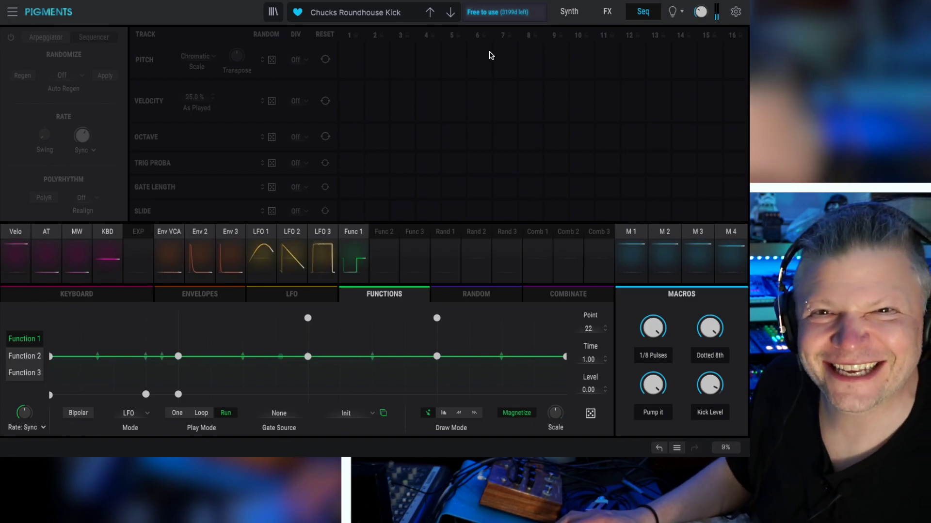
pyautogui.click(570, 12)
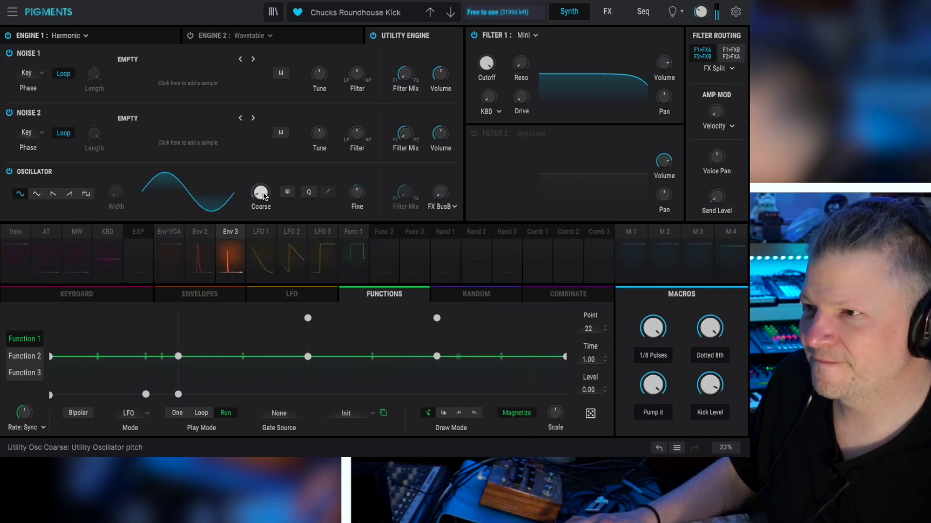
# - Examine how Envelope 3 modulates the utility oscillator's Coarse pitch and how LFO 2 serves as its gate source
pyautogui.click(237, 236)
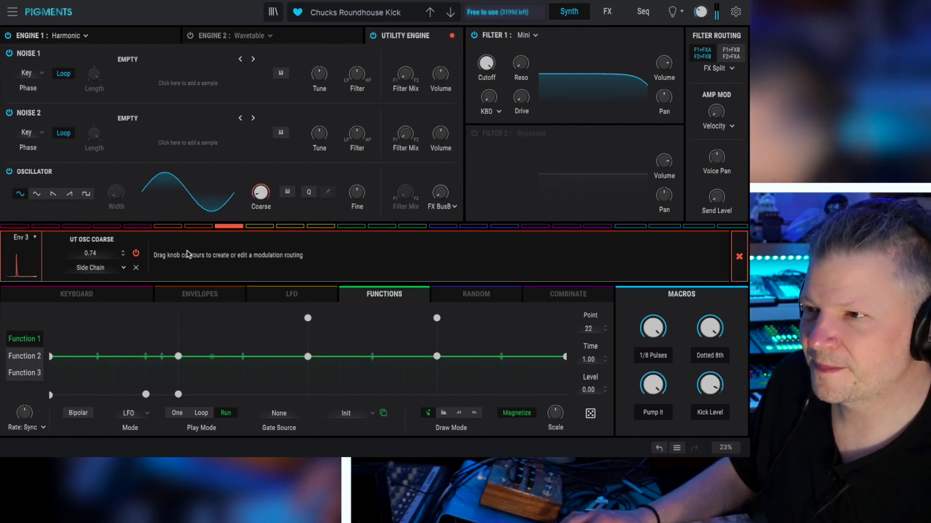
pyautogui.click(224, 231)
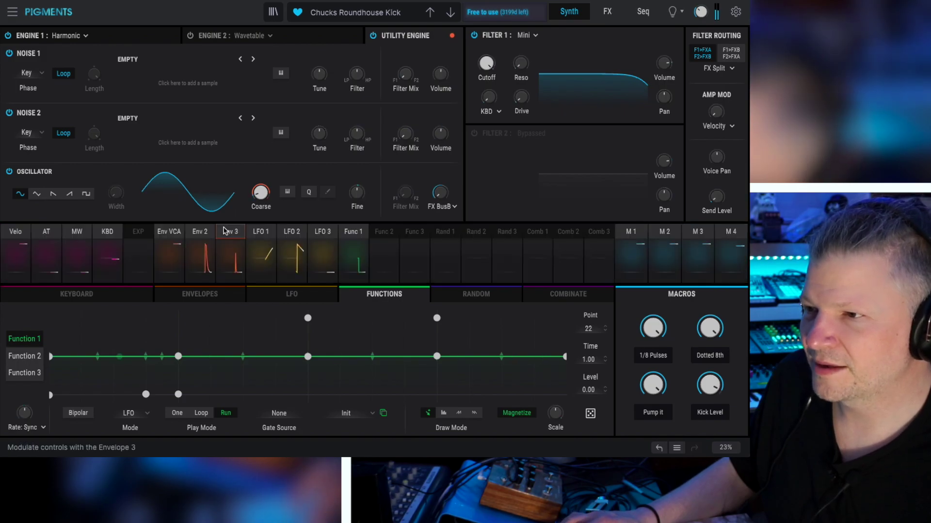
pyautogui.click(233, 267)
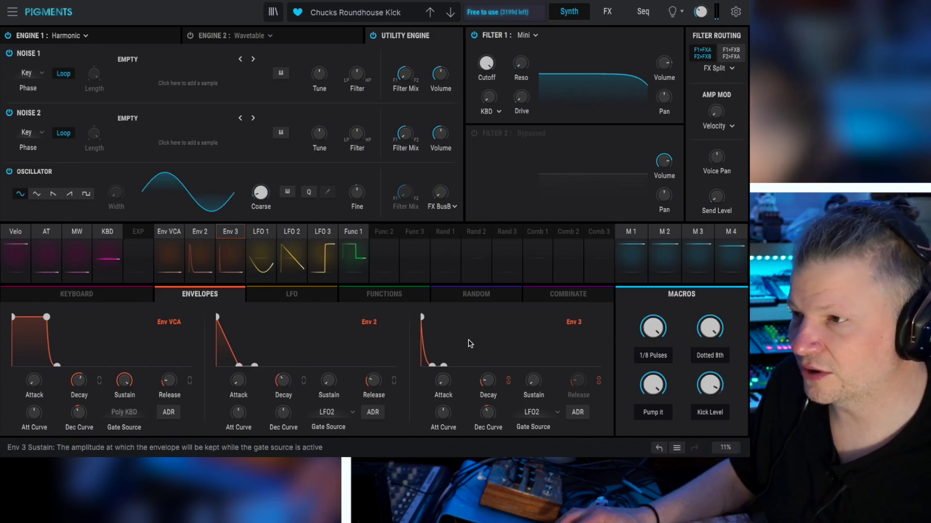
pyautogui.click(293, 236)
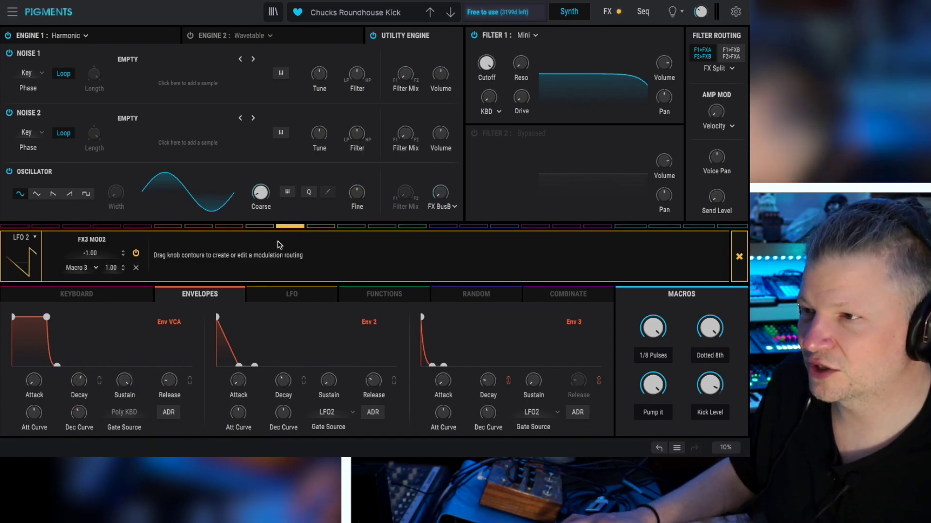
pyautogui.moveTo(290, 228)
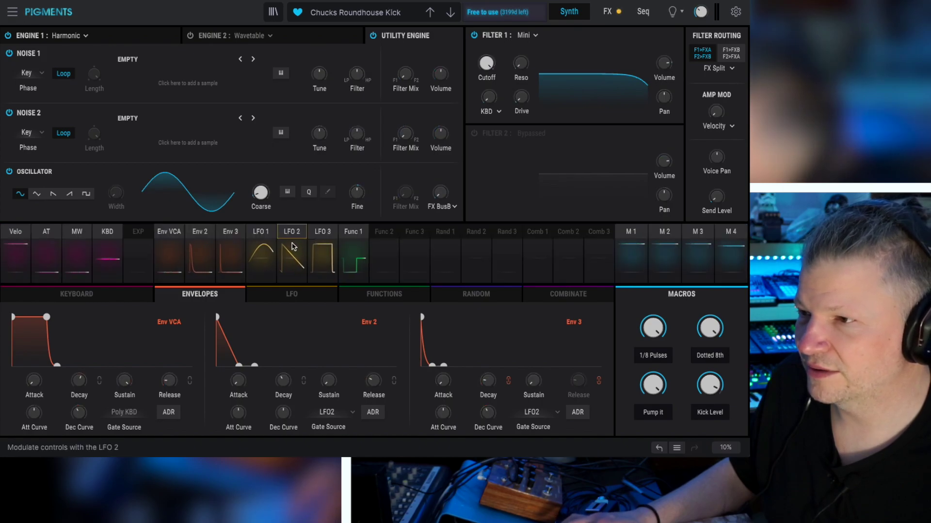
pyautogui.click(296, 255)
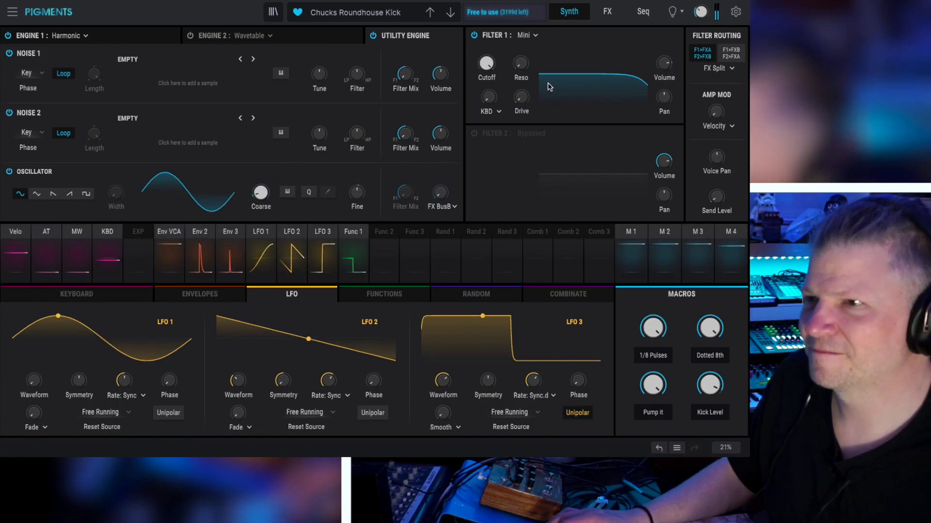
# - Examine the Cluster Density and Ratio controls of Engine 1's Harmonic engine and their modulation
pyautogui.click(103, 36)
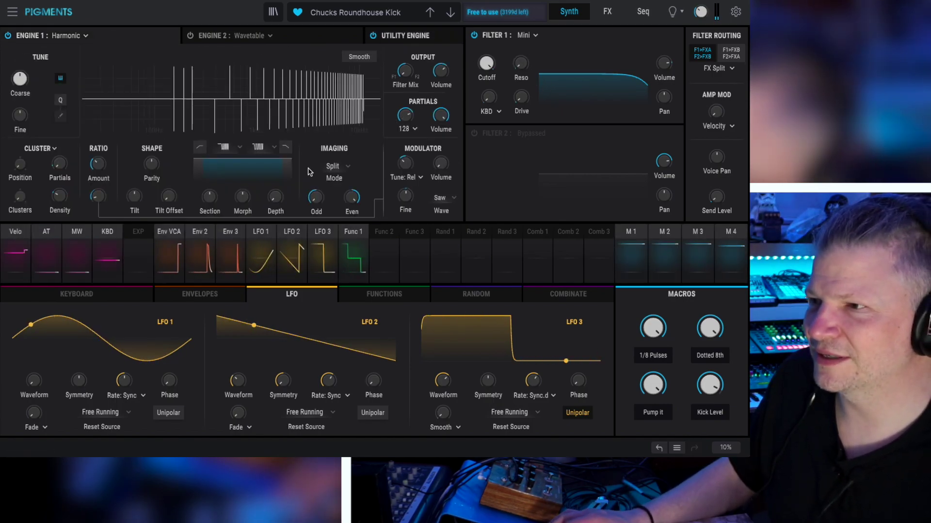
pyautogui.moveTo(57, 201)
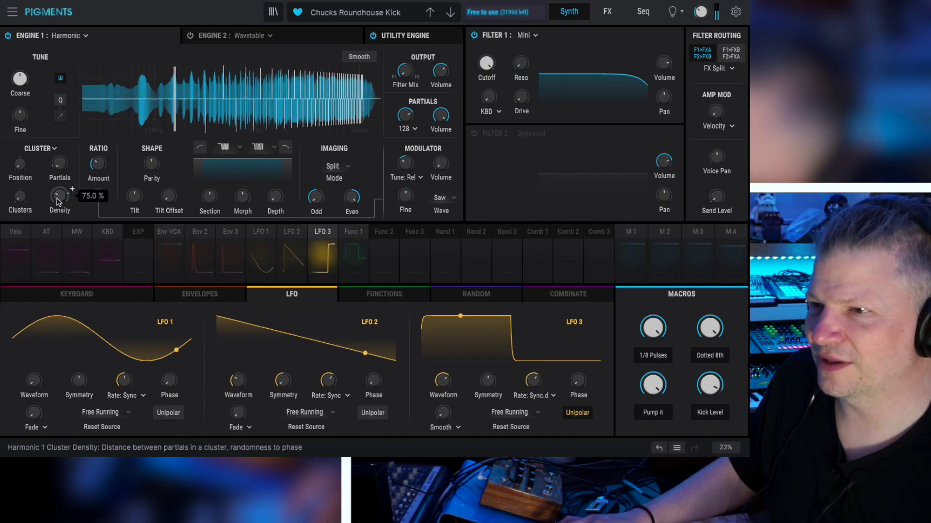
pyautogui.moveTo(99, 199)
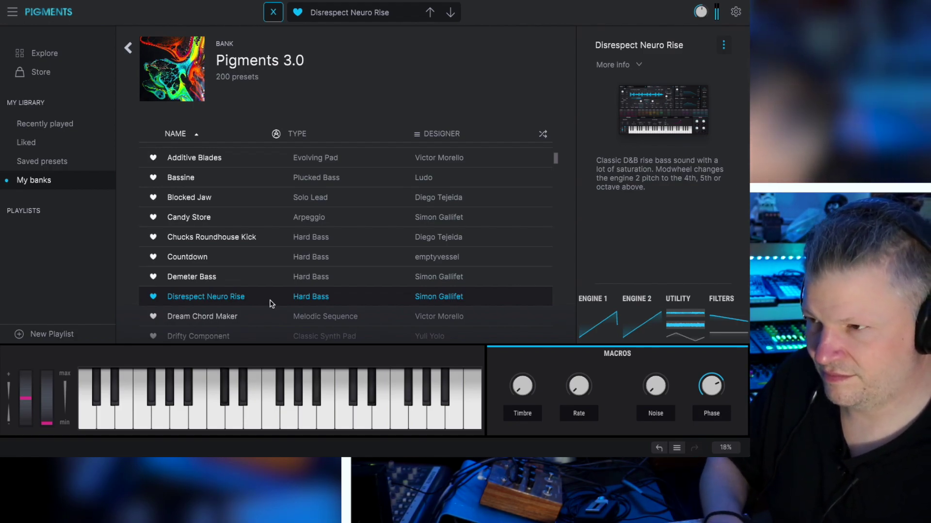
# - Audition the presets Dream Chord Maker, Euphoria Starter and Faces in Clouds
pyautogui.click(267, 318)
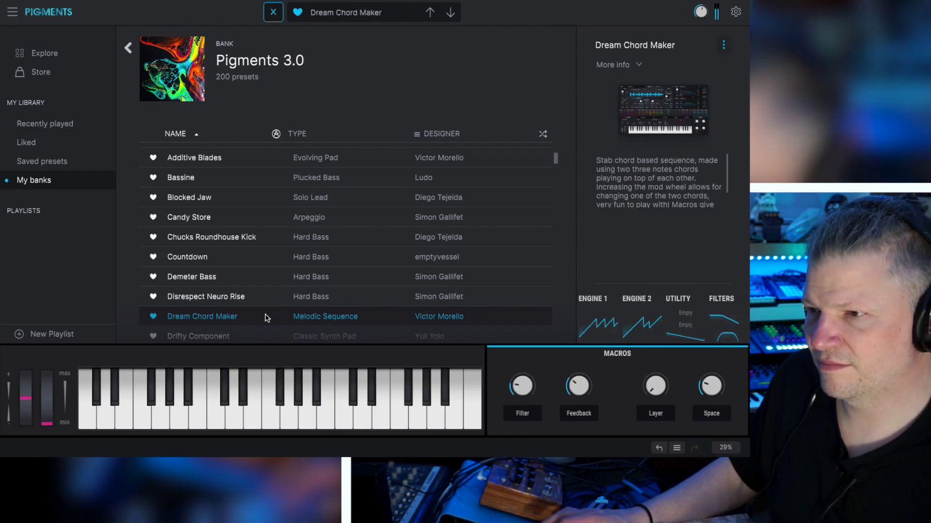
pyautogui.scroll(-1, 339, 295)
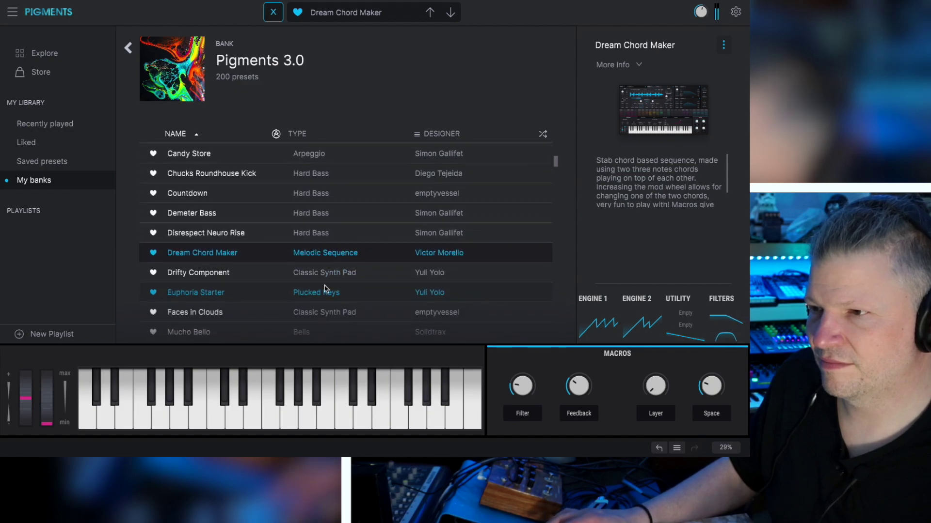
pyautogui.click(235, 300)
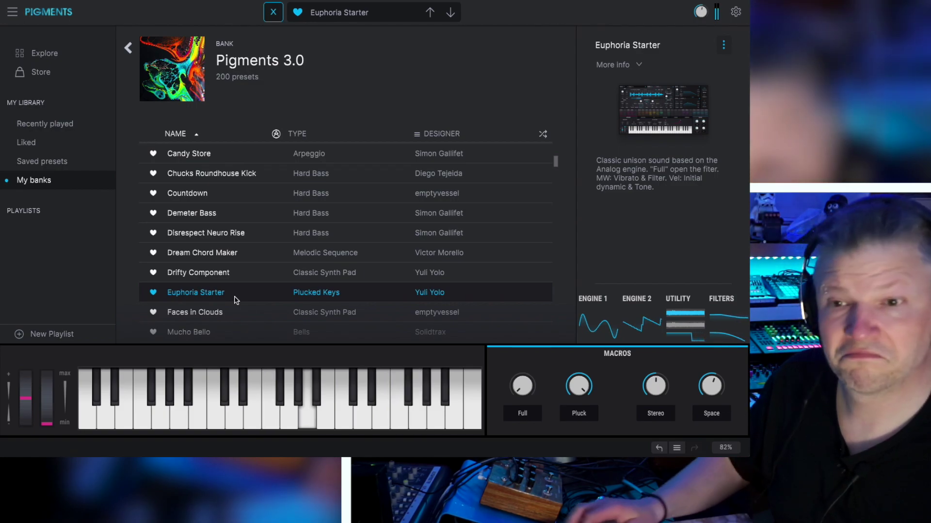
pyautogui.click(239, 313)
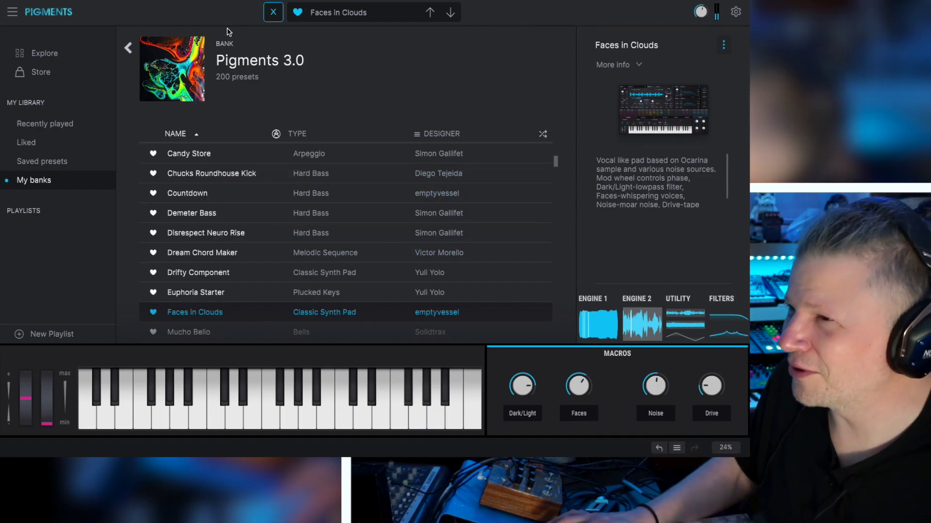
# - Isolate Engine 2 of Faces in Clouds by bypassing Engine 1 and the Utility Engine, and show its Menacing Gibberish sample
pyautogui.click(272, 14)
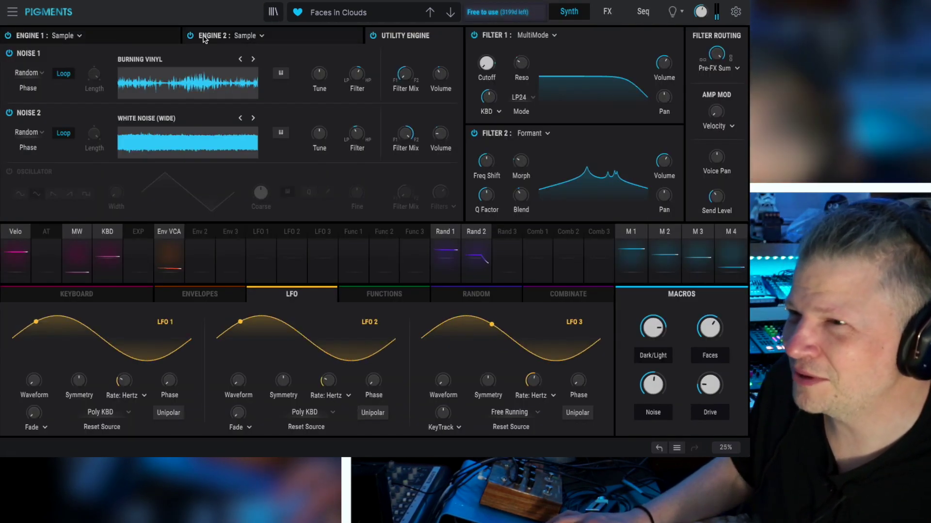
pyautogui.click(10, 36)
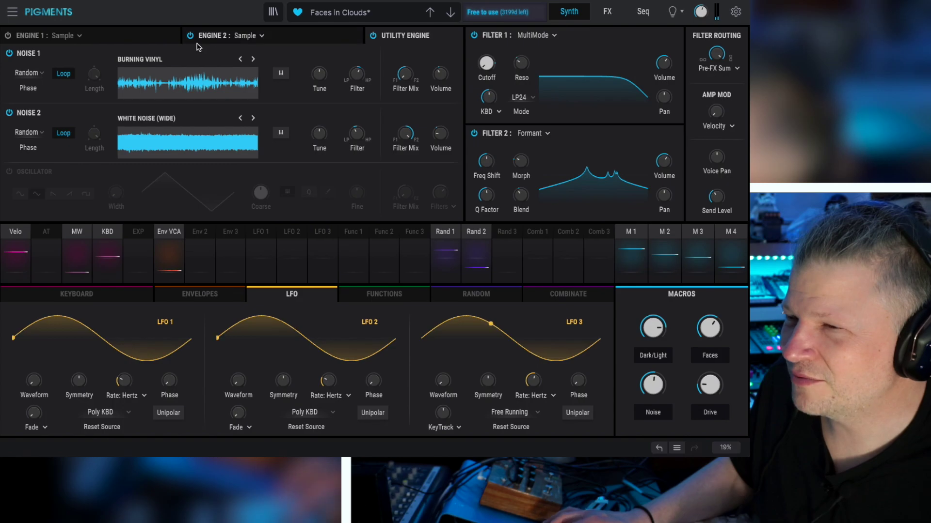
pyautogui.click(374, 35)
pyautogui.click(290, 38)
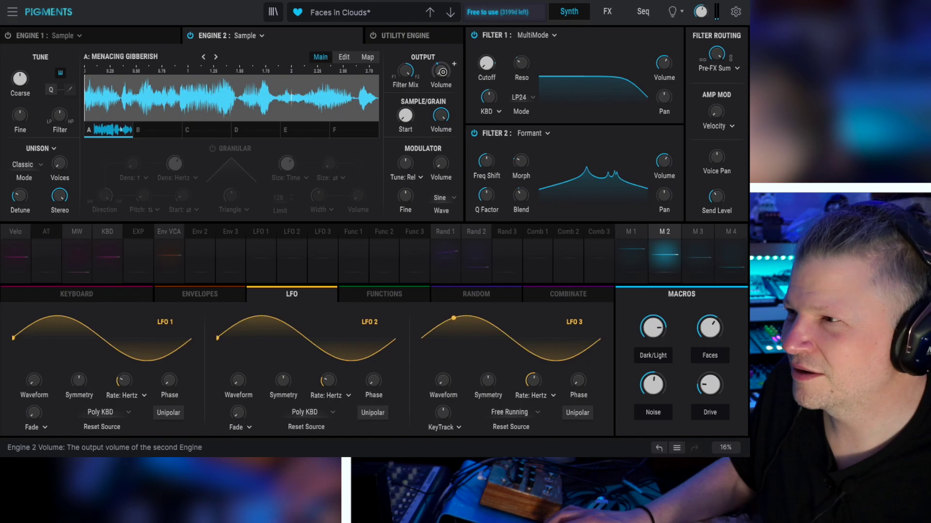
# - Adjust Engine 2's output volume and sample start, and reactivate Engine 1 and the Utility Engine
pyautogui.moveTo(442, 72); pyautogui.dragTo(443, 54)
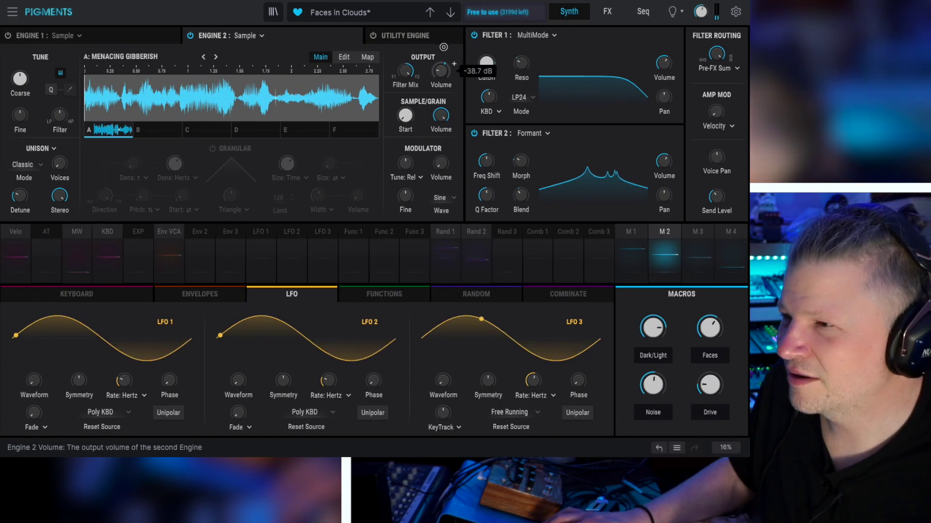
pyautogui.moveTo(406, 116); pyautogui.dragTo(402, 92)
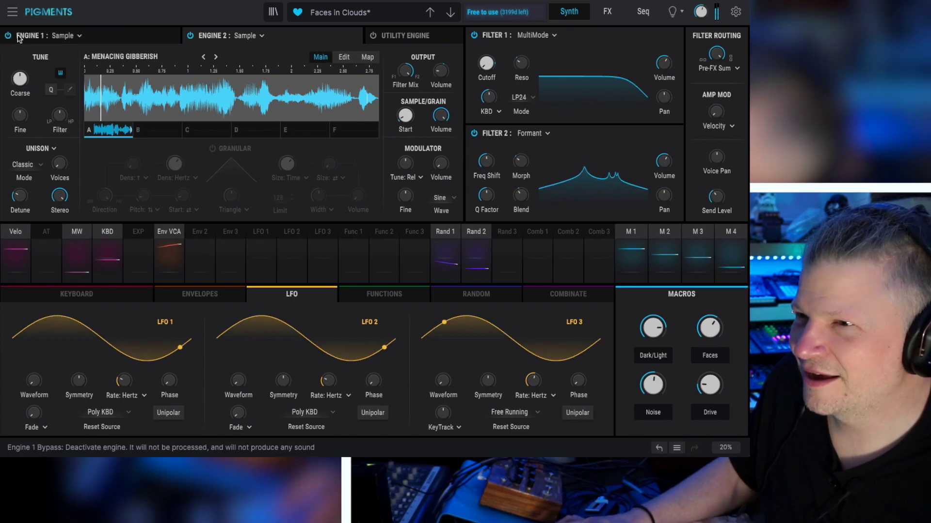
pyautogui.click(373, 35)
pyautogui.moveTo(439, 76)
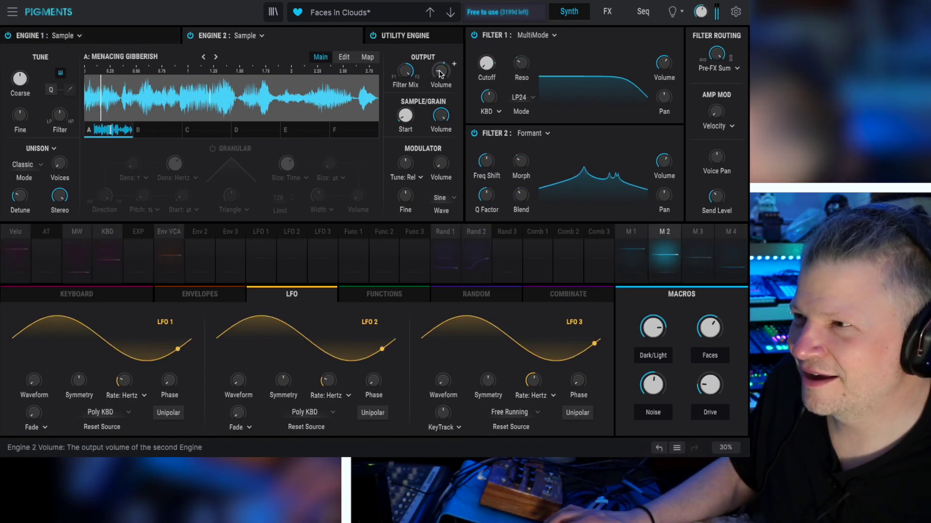
# - Set Engine 2's output volume to -56.0 dB, and audition the presets Mucho Bello and Spy Movie Break-In Scene
pyautogui.moveTo(438, 81); pyautogui.dragTo(441, 74)
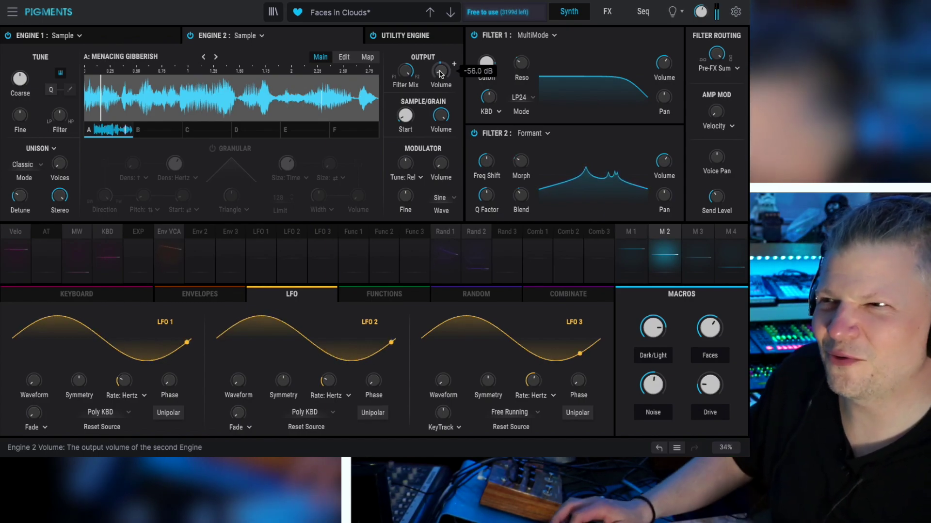
pyautogui.click(273, 12)
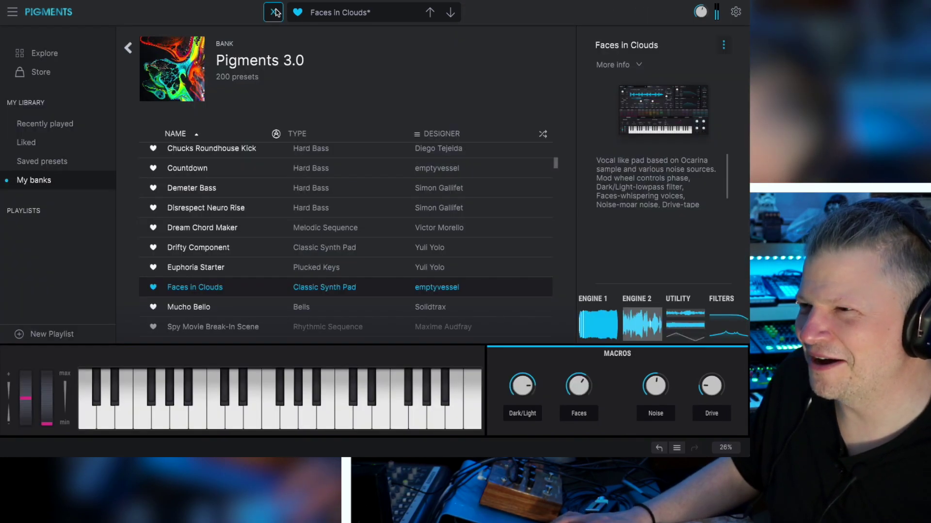
pyautogui.click(255, 309)
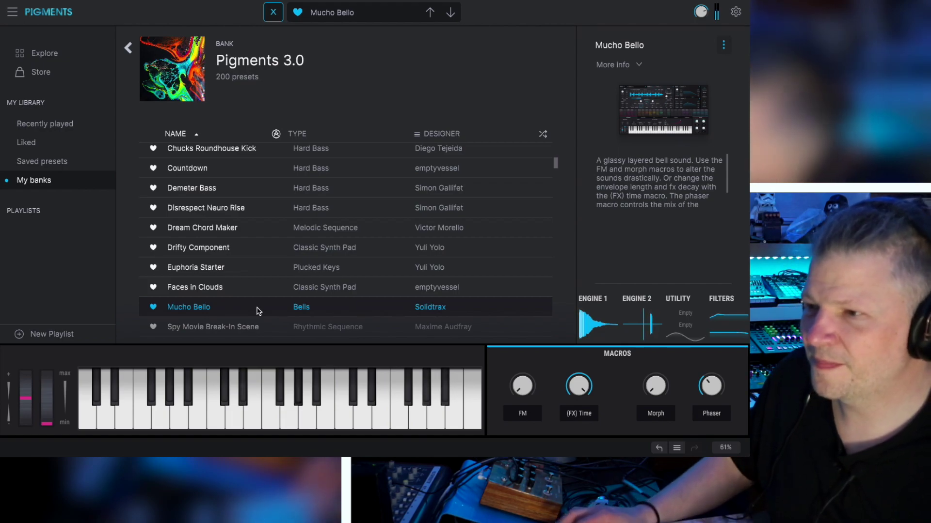
pyautogui.scroll(-1, 259, 311)
pyautogui.scroll(-2, 259, 311)
pyautogui.click(268, 270)
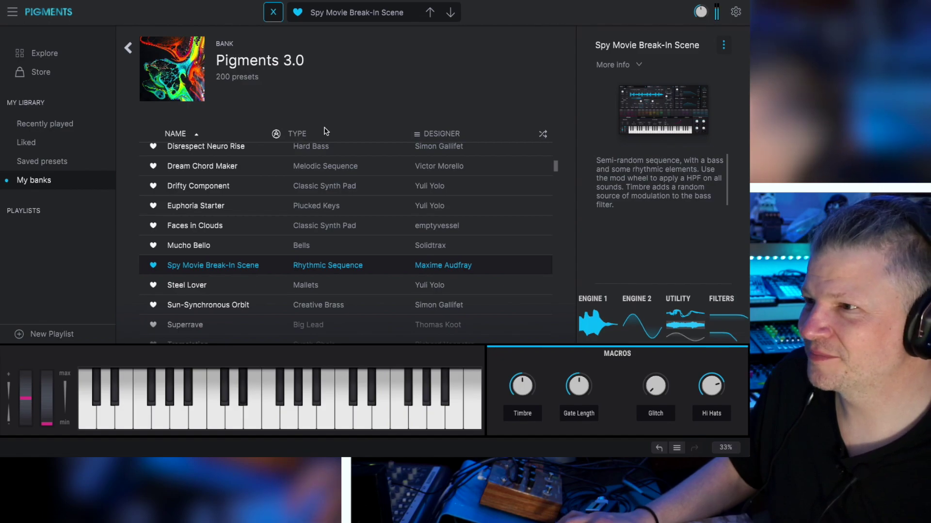
# - Show the sequencer pattern behind Spy Movie Break-In Scene and return to its synth engines
pyautogui.doubleClick(238, 268)
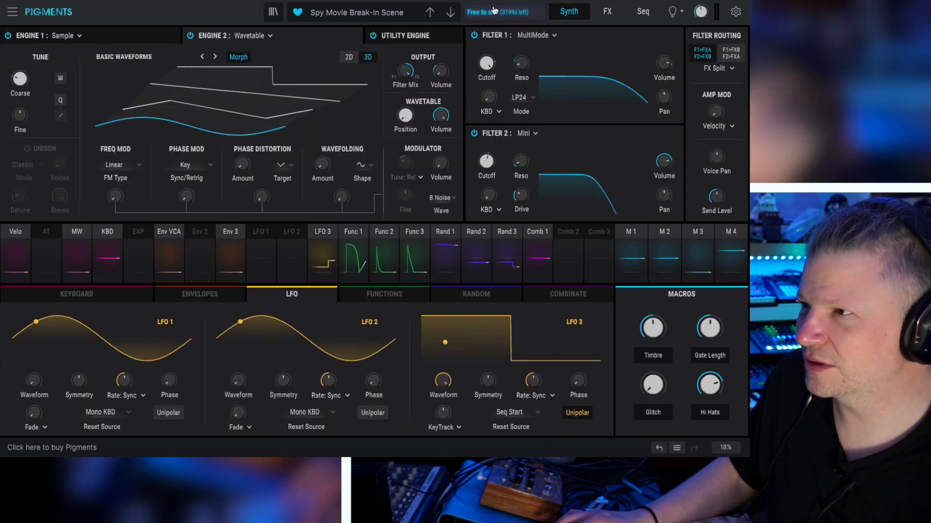
pyautogui.click(643, 11)
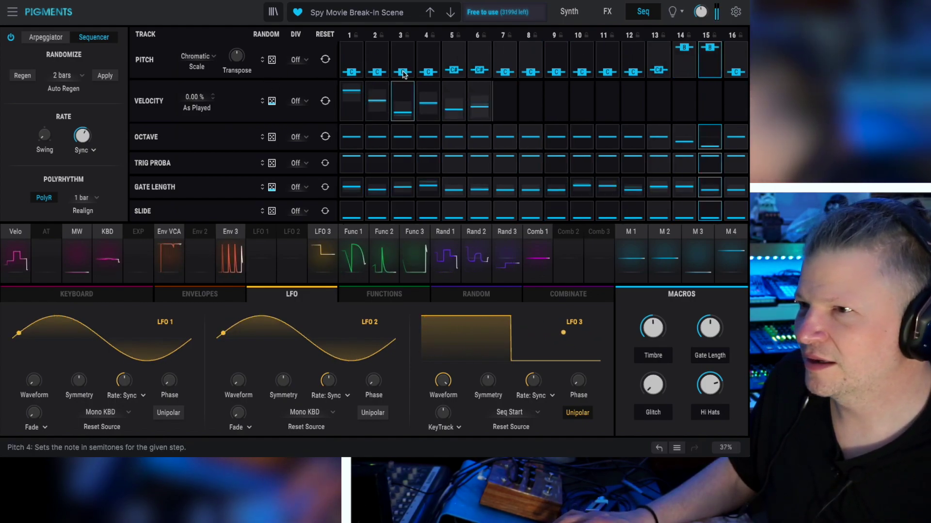
pyautogui.click(568, 13)
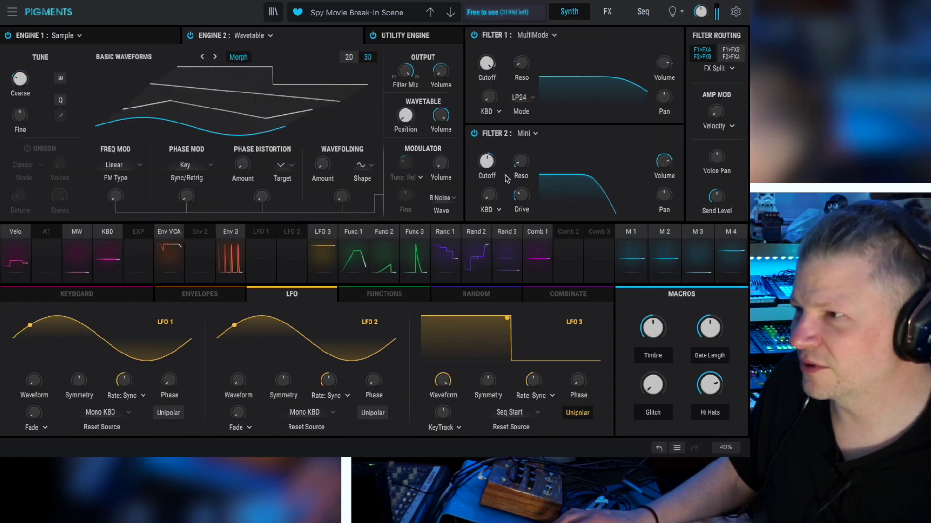
# - Toggle Engine 2 off and on with Engine 1 bypassed, and examine both filter cutoffs and the modulation routings of Function 2
pyautogui.click(191, 37)
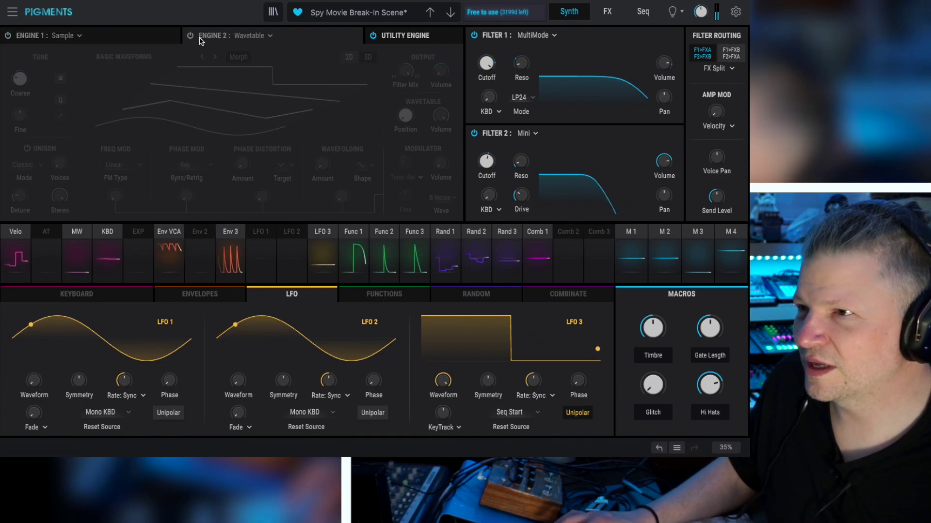
pyautogui.click(191, 36)
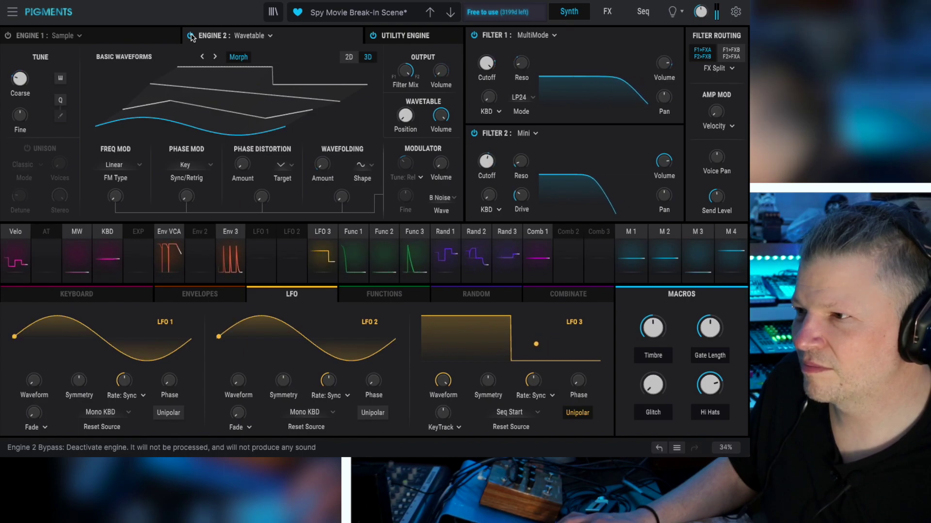
pyautogui.moveTo(486, 66)
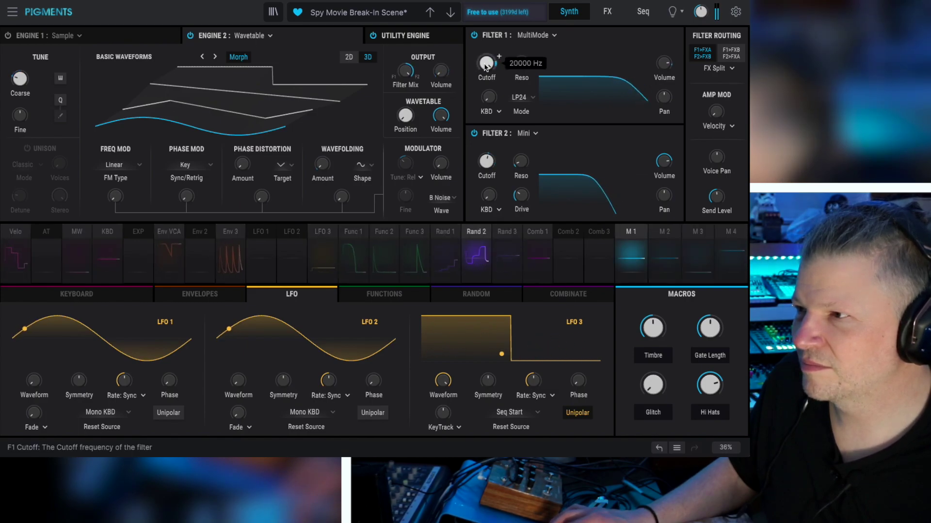
pyautogui.moveTo(488, 162)
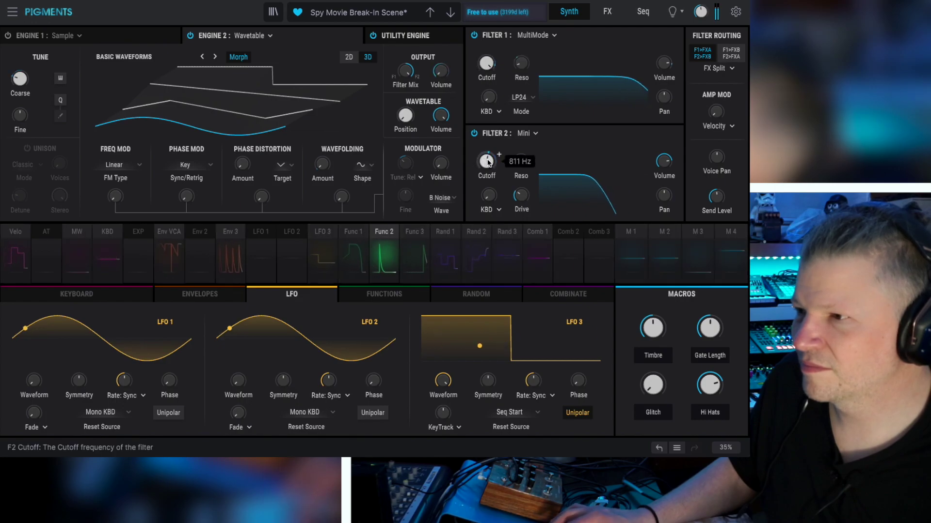
pyautogui.click(390, 233)
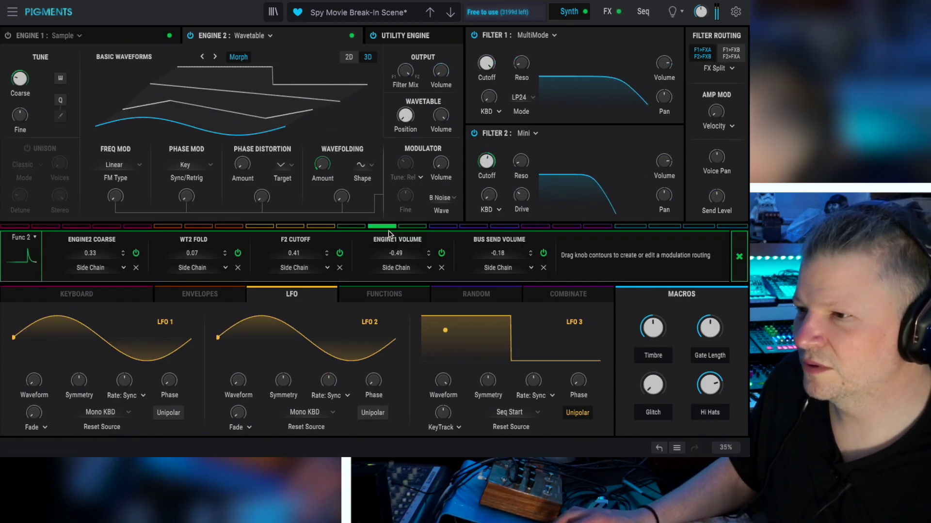
pyautogui.click(386, 231)
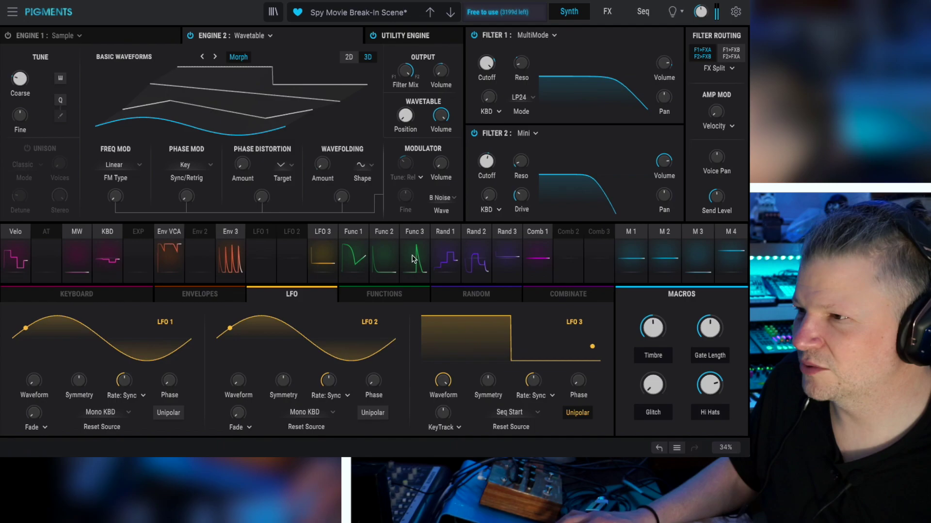
# - Reshape Function 2 by lengthening its final decay, raising the ramp's peak, and setting point 7 to level 0.209
pyautogui.click(382, 265)
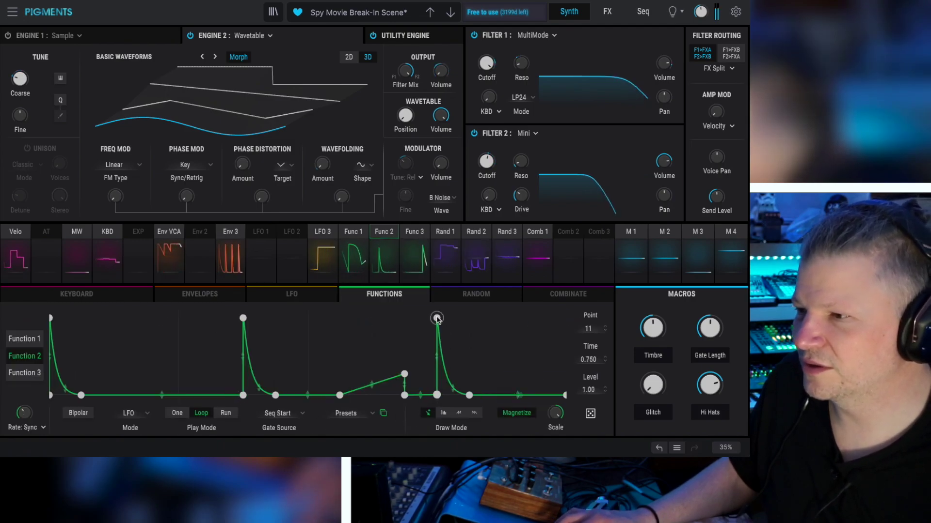
pyautogui.moveTo(469, 395); pyautogui.dragTo(541, 382)
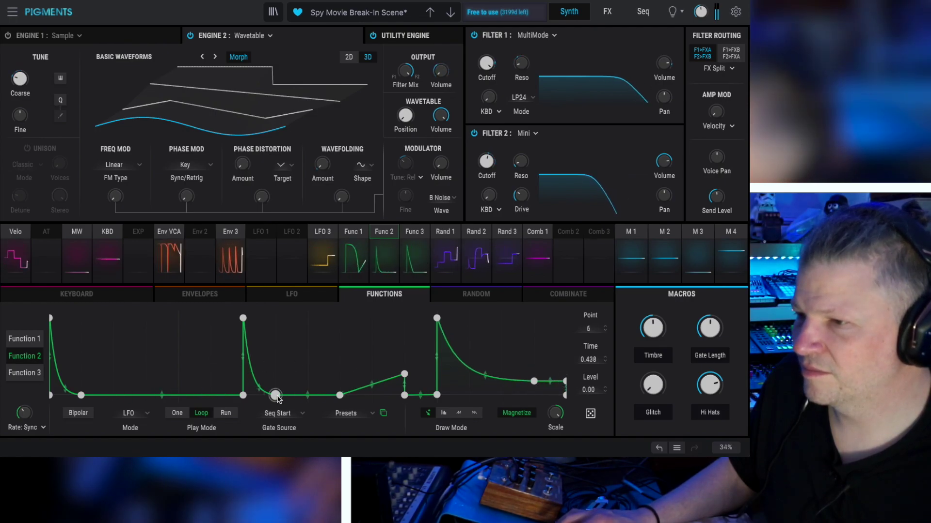
pyautogui.moveTo(339, 396); pyautogui.dragTo(339, 364)
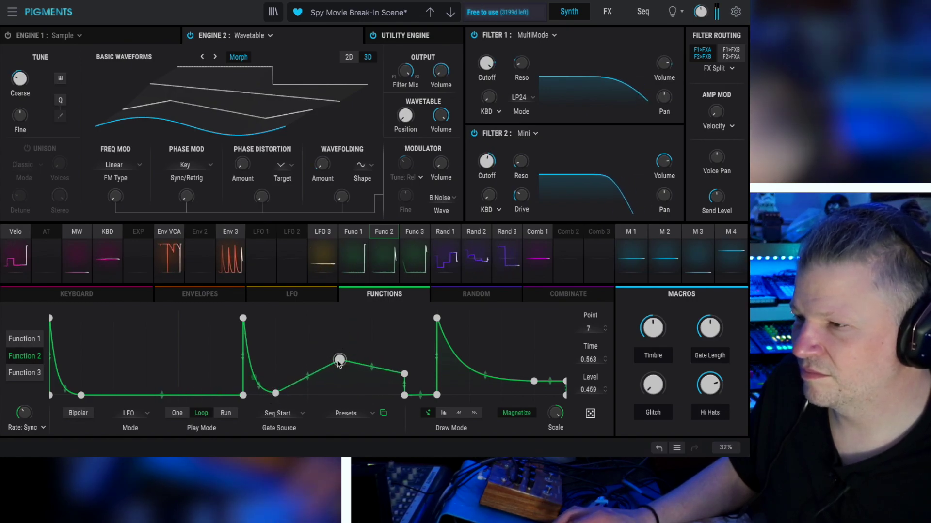
pyautogui.moveTo(405, 377); pyautogui.dragTo(405, 341)
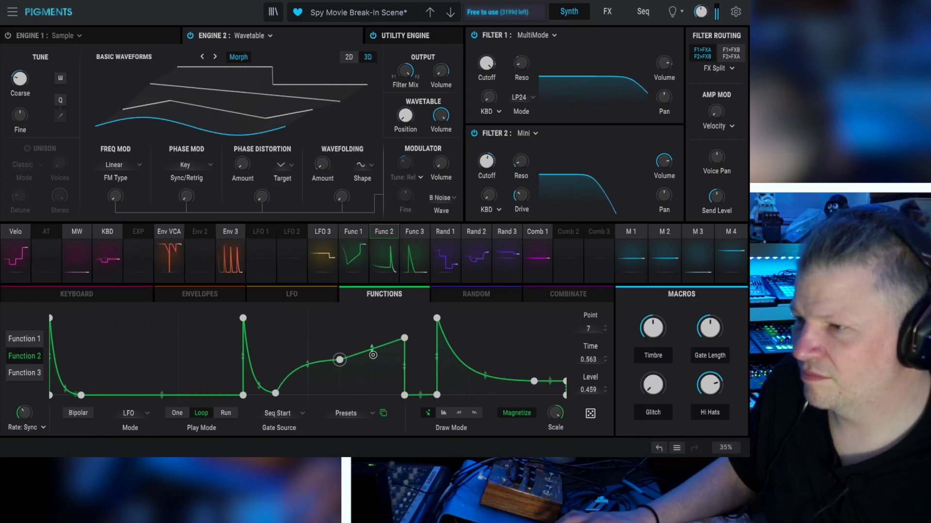
pyautogui.moveTo(340, 361); pyautogui.dragTo(342, 382)
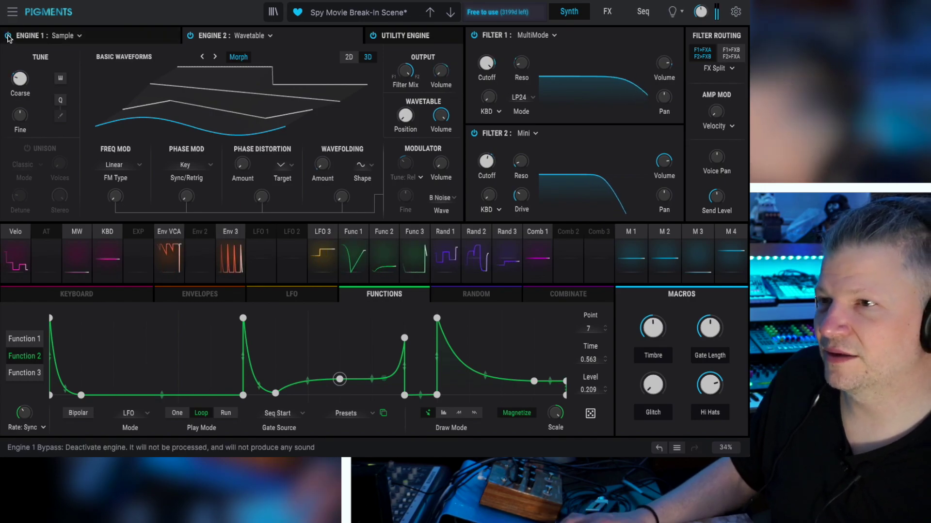
# - Review the sequencer and filter routing, and examine the above and below controls of FX B's Multiband compressor
pyautogui.click(638, 13)
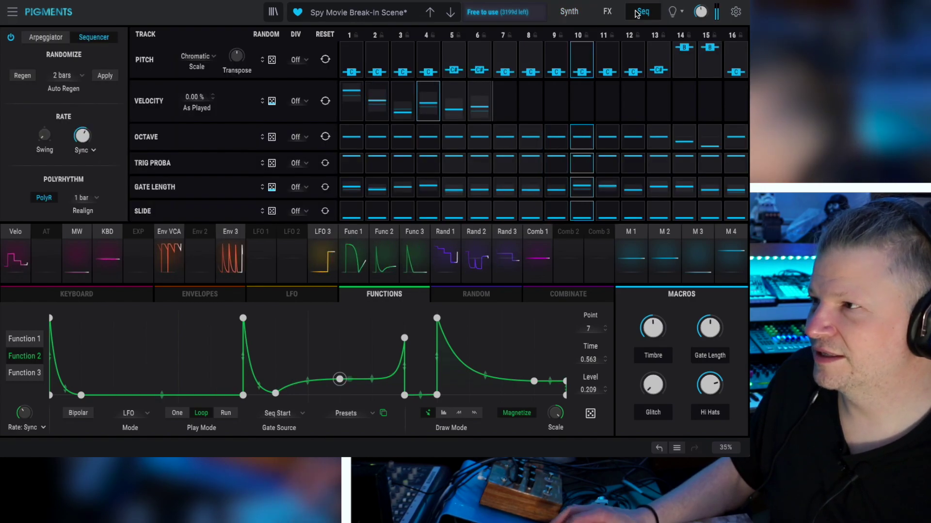
pyautogui.click(570, 12)
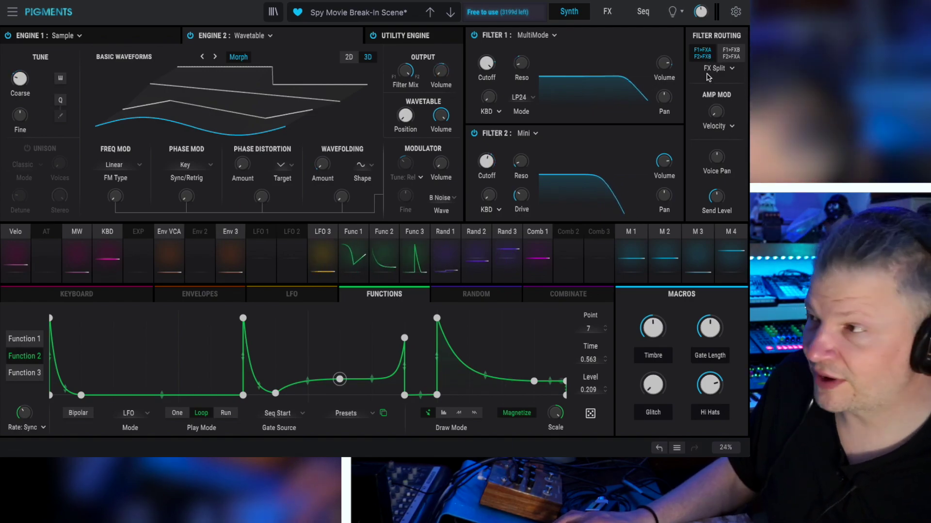
pyautogui.click(608, 13)
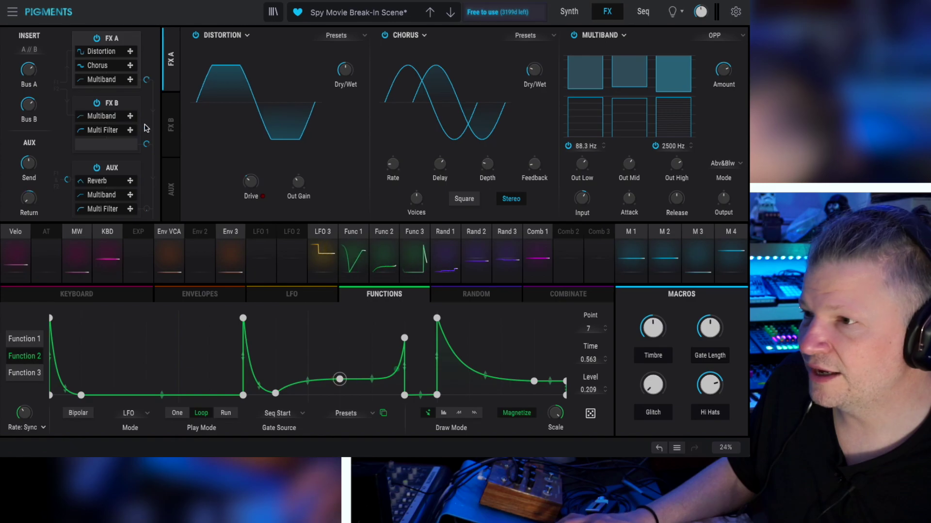
pyautogui.click(171, 124)
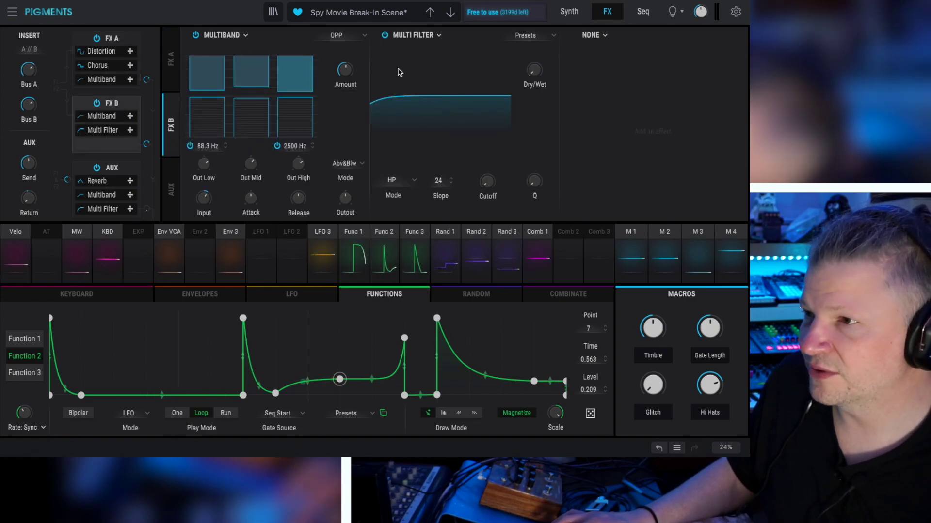
pyautogui.moveTo(251, 70)
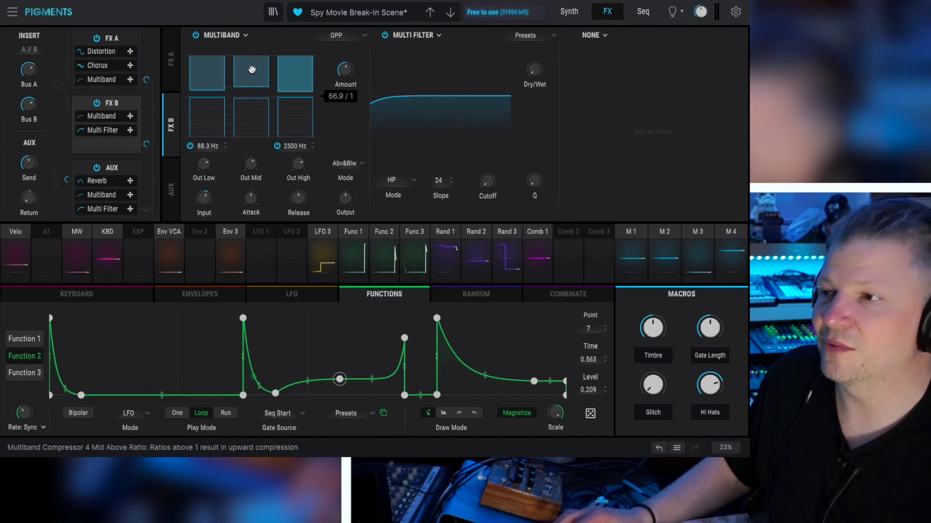
pyautogui.moveTo(257, 90)
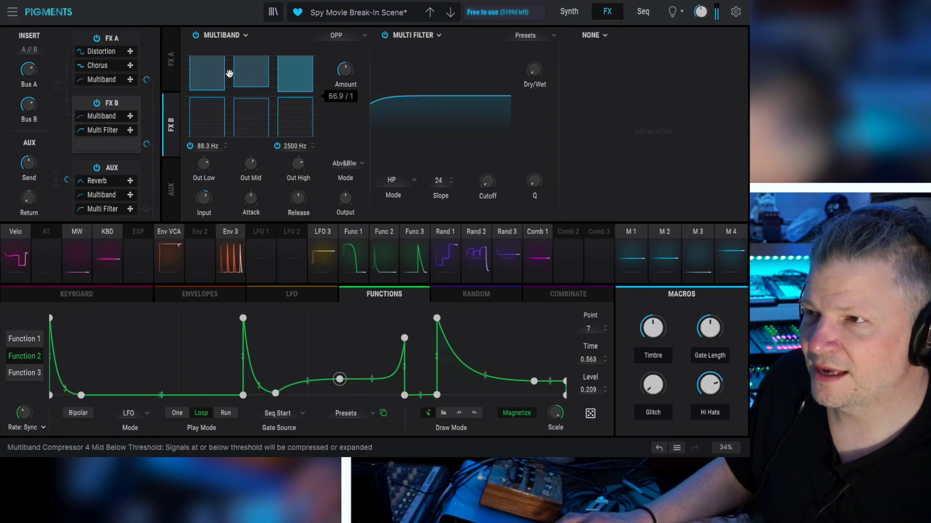
pyautogui.moveTo(205, 91)
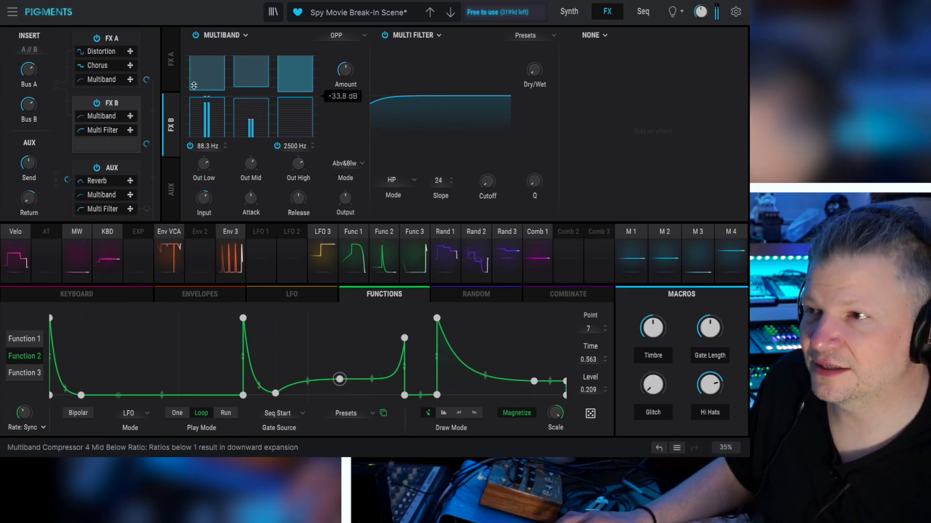
# - Sweep the Drive amount of the Distortion effect on FX A
pyautogui.click(172, 67)
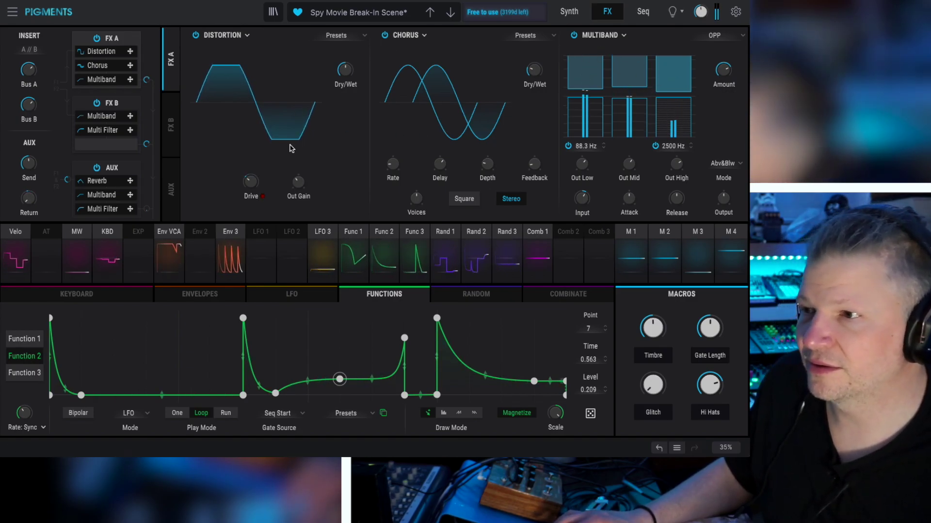
pyautogui.moveTo(250, 182); pyautogui.dragTo(251, 102)
pyautogui.moveTo(250, 168); pyautogui.dragTo(250, 167)
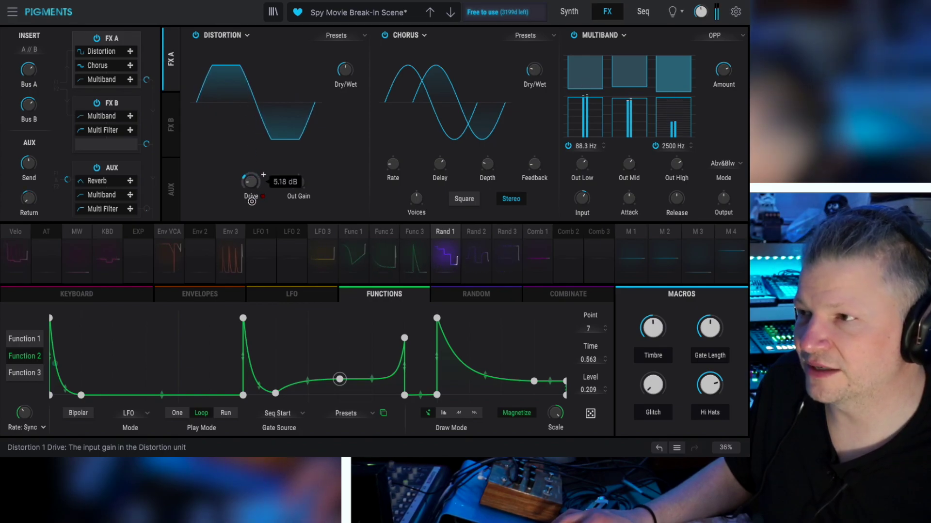
# - Swap the filter-to-effects routing so Filter 1 feeds FX B and Filter 2 feeds FX A
pyautogui.click(643, 11)
pyautogui.click(569, 12)
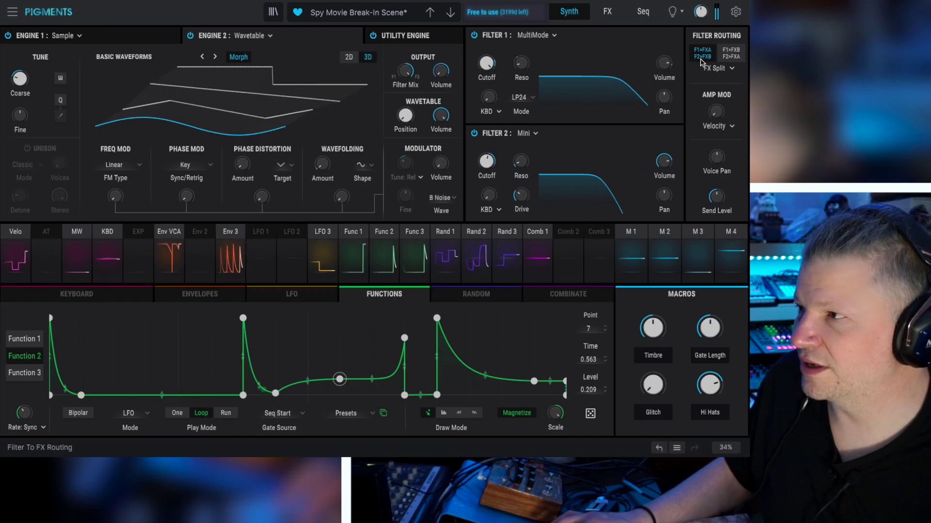
pyautogui.click(732, 53)
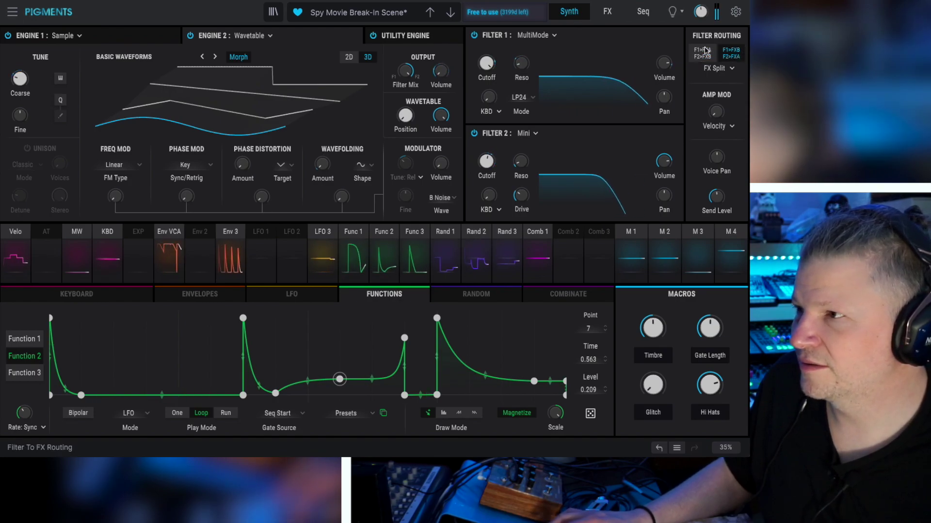
# - Replace the Multi Filter on FX B with a PS Delay
pyautogui.click(608, 12)
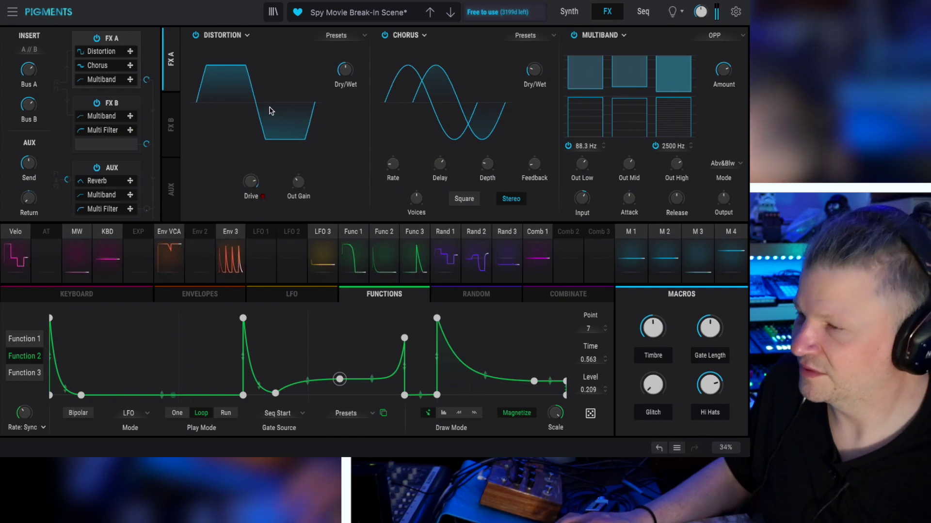
pyautogui.click(172, 128)
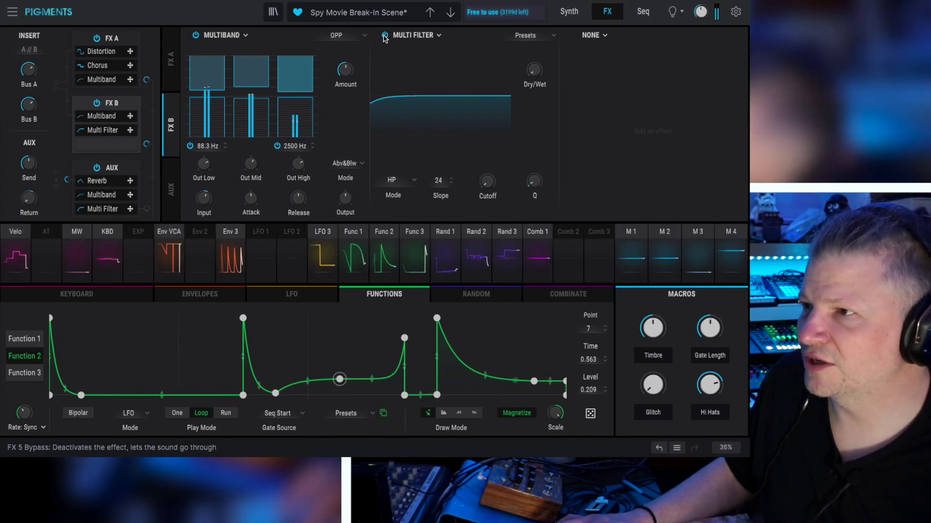
pyautogui.click(425, 37)
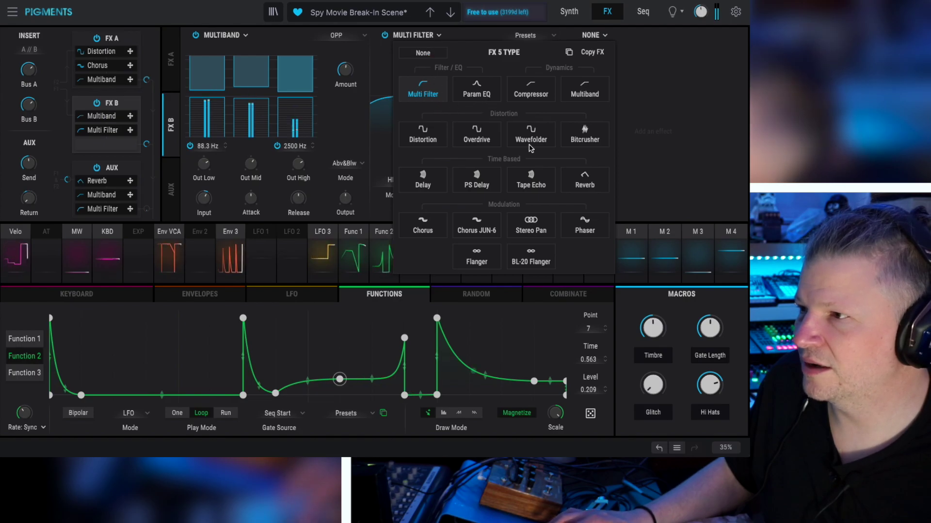
pyautogui.click(477, 183)
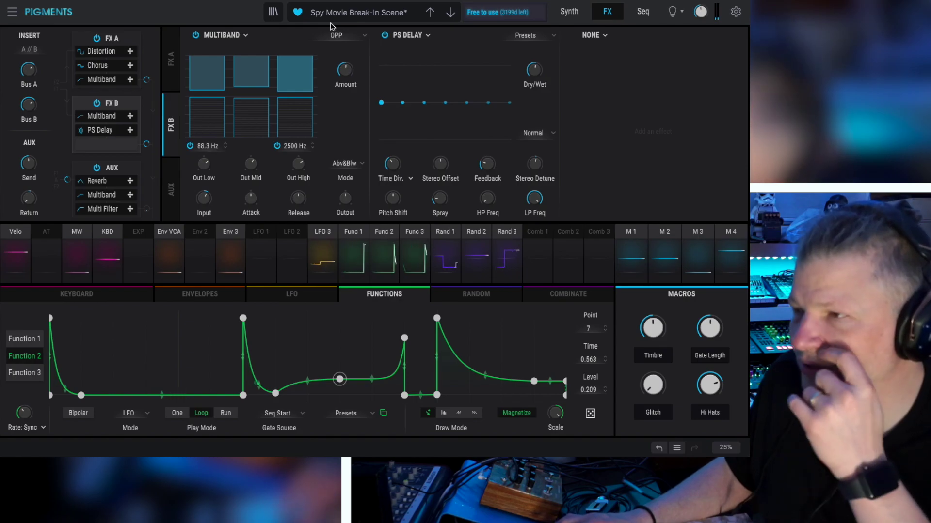
# - Audition the Steel Lover preset from the Pigments 3.0 bank
pyautogui.click(295, 16)
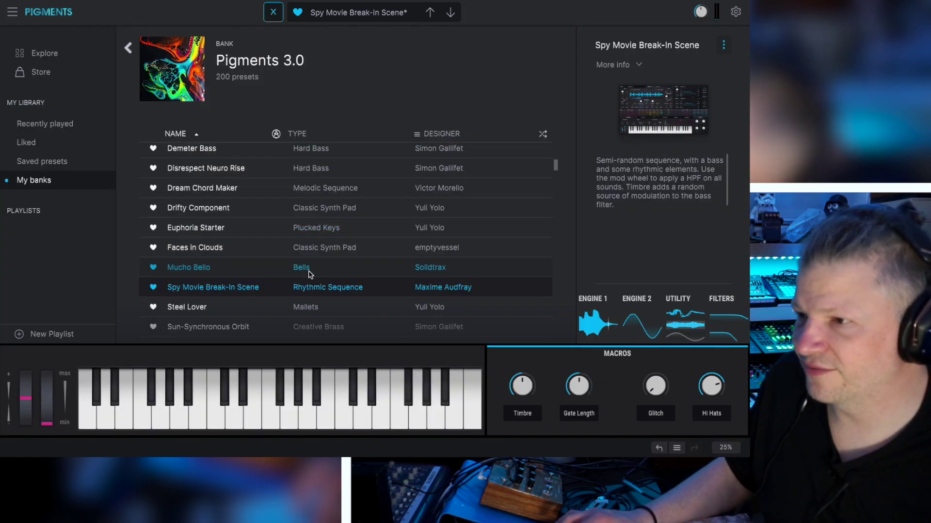
pyautogui.scroll(-3, 307, 270)
pyautogui.click(355, 240)
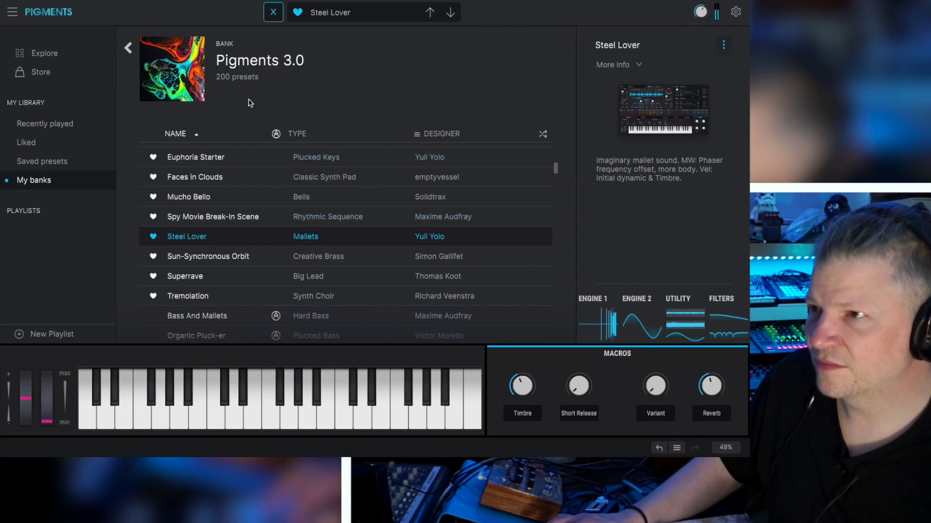
# - Look over Steel Lover's Harmonic and Wavetable engines, and switch off its Utility Engine
pyautogui.click(273, 12)
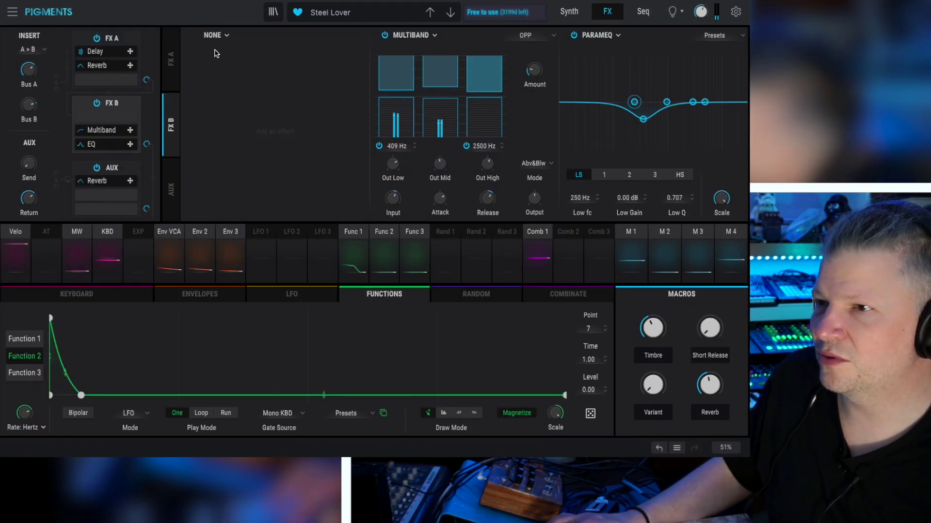
pyautogui.click(569, 11)
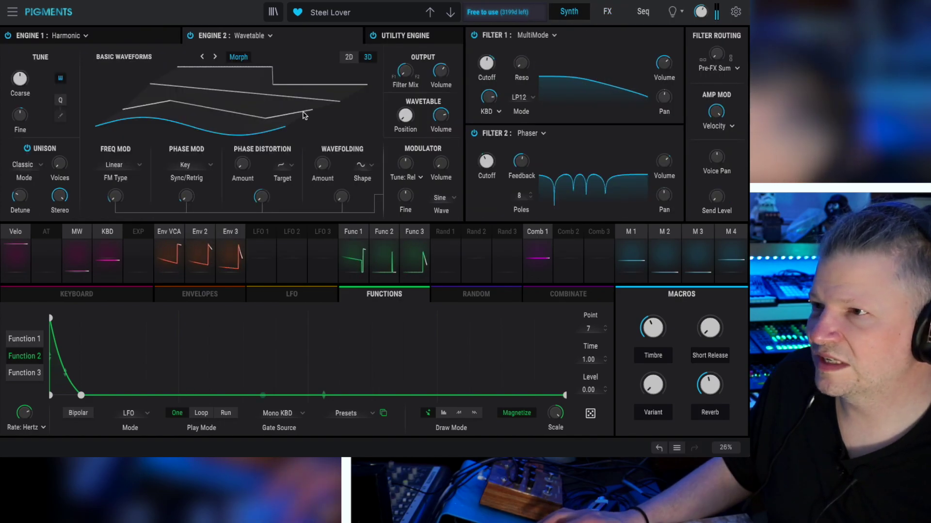
pyautogui.click(98, 36)
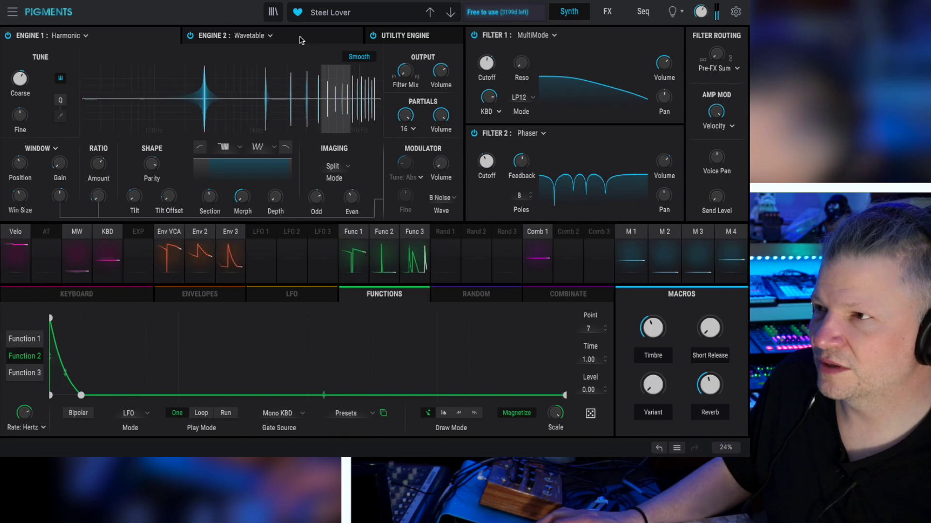
pyautogui.click(398, 36)
pyautogui.click(373, 36)
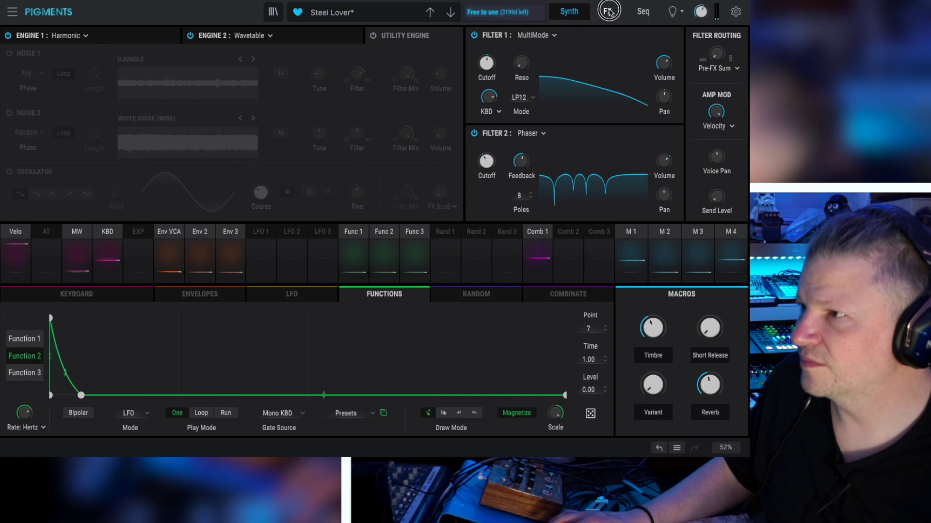
# - Replace the Delay in the first slot of FX A with a PS Delay
pyautogui.click(609, 12)
pyautogui.click(175, 67)
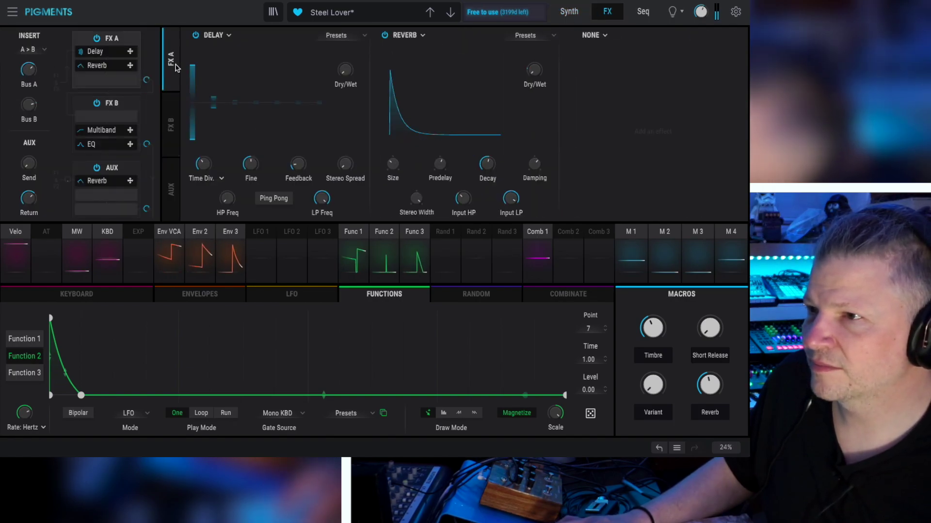
pyautogui.click(217, 36)
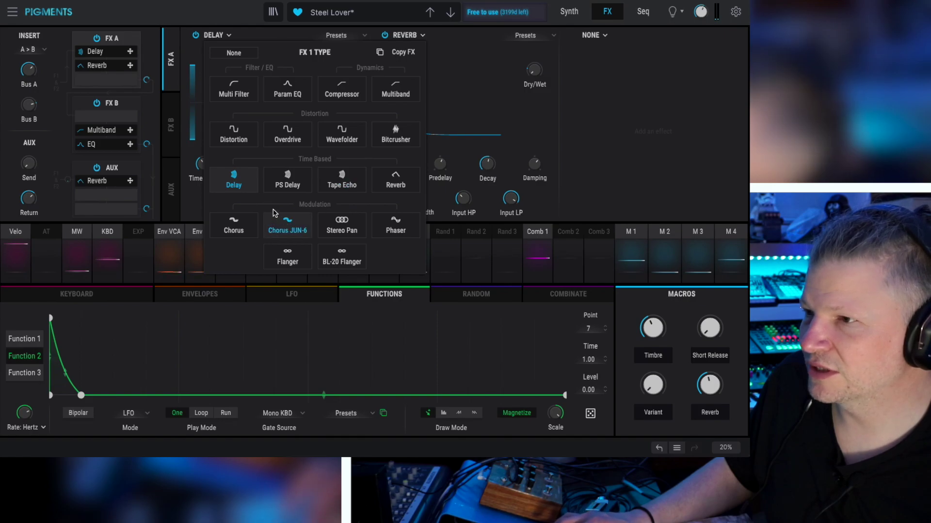
pyautogui.click(288, 183)
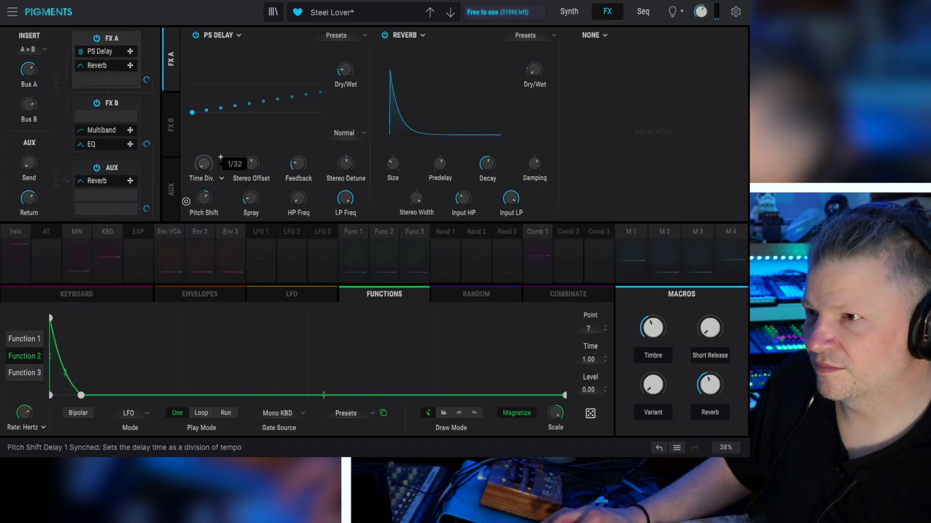
# - Try different Time Division settings on the FX A PS Delay, including 1/32, 1/16 and 1/2
pyautogui.moveTo(203, 164); pyautogui.dragTo(204, 166)
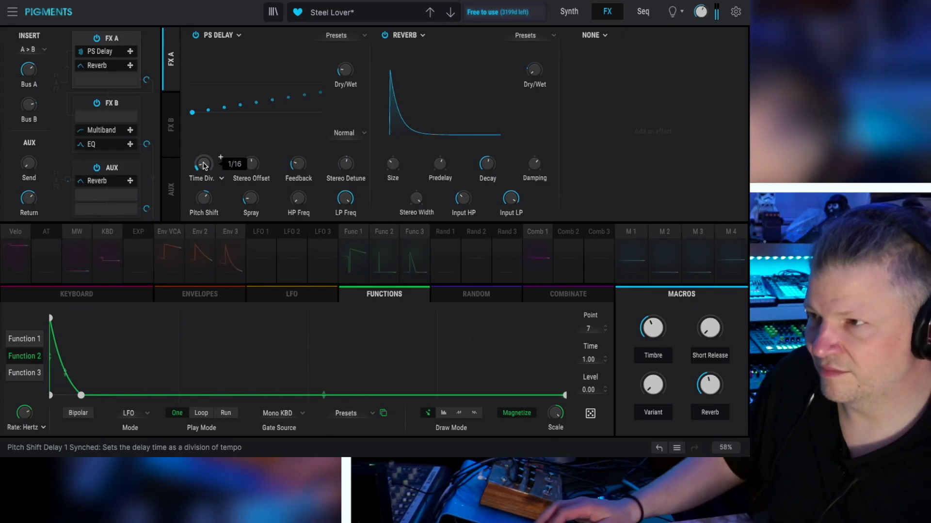
pyautogui.moveTo(221, 157)
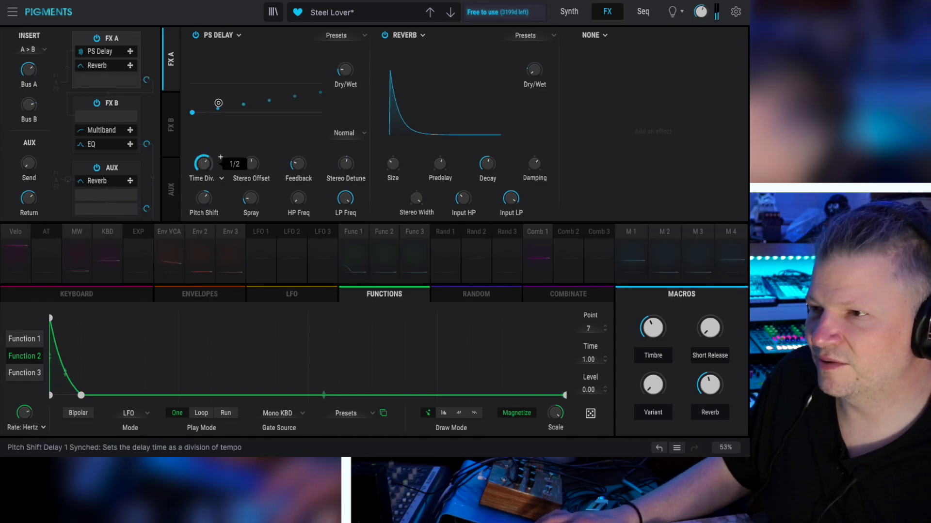
pyautogui.moveTo(218, 103); pyautogui.dragTo(224, 106)
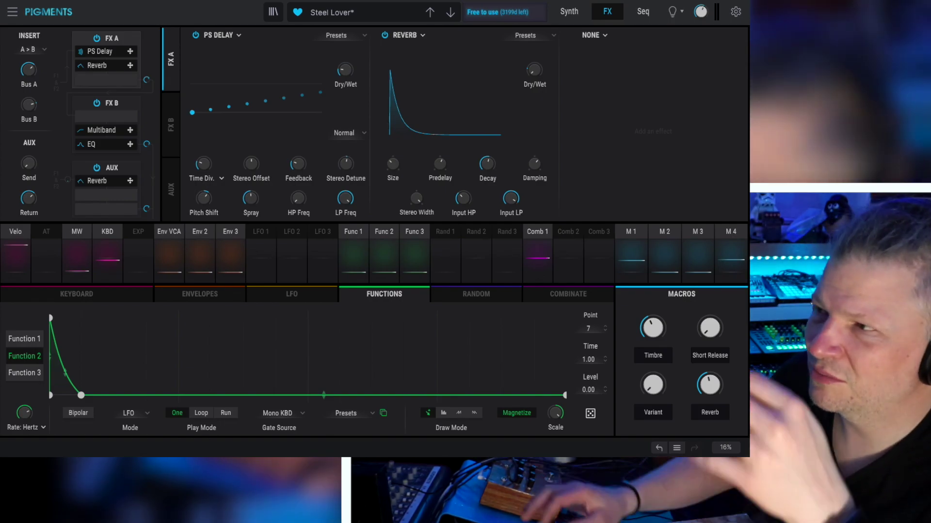
# - Enable advanced editing of the Sound Design Tips and go to the tipped controls on the Synth page
pyautogui.click(675, 13)
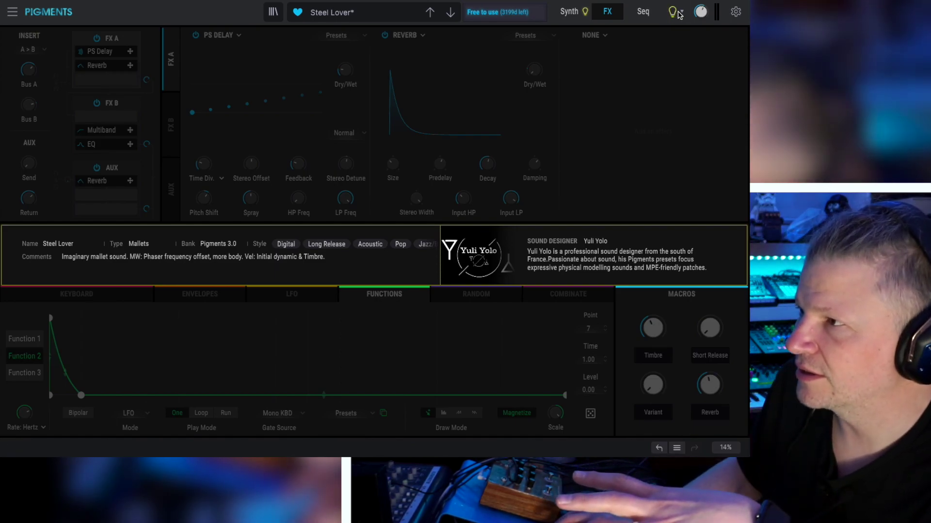
pyautogui.click(680, 14)
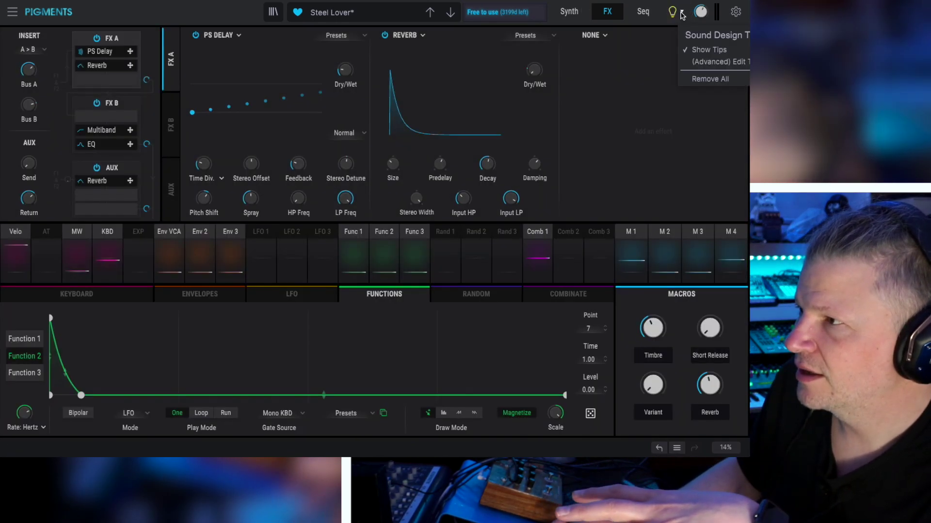
pyautogui.click(707, 62)
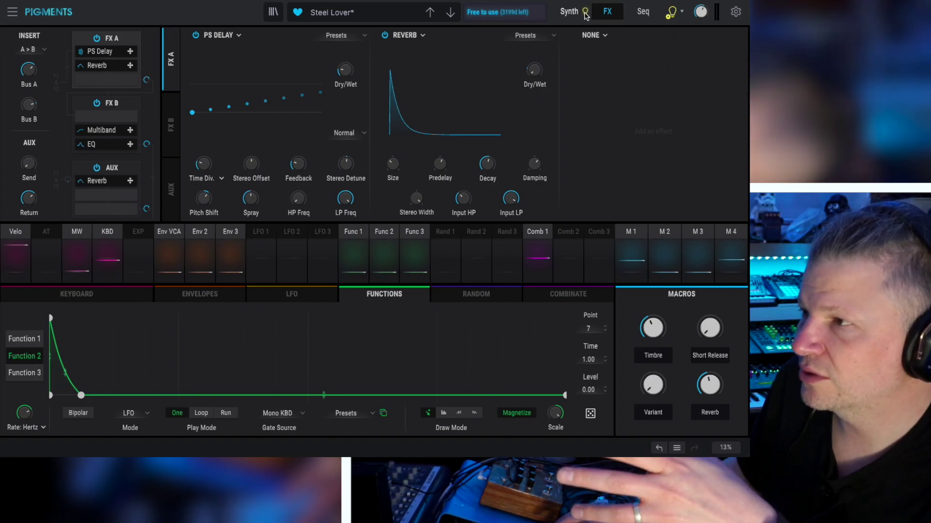
pyautogui.click(586, 16)
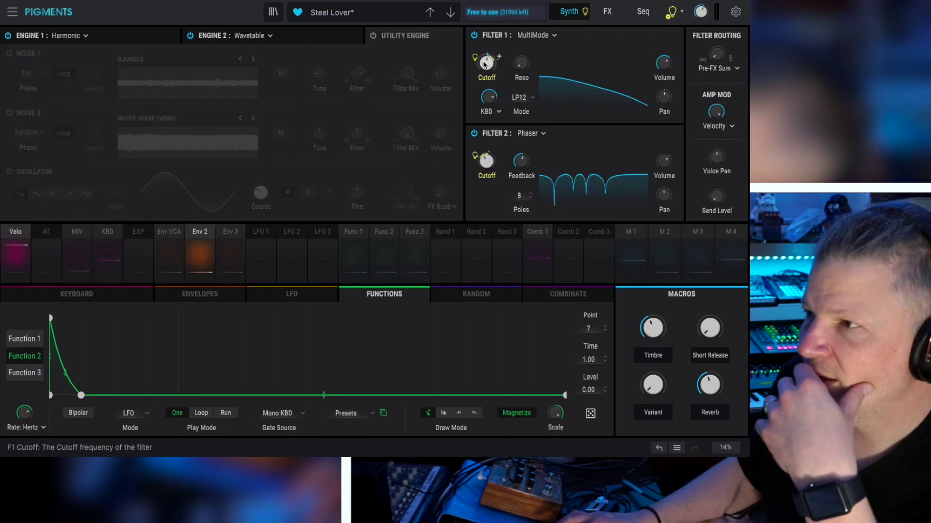
# - Set the Env 2 modulation amount on Filter 1's cutoff to 0.31
pyautogui.moveTo(488, 66)
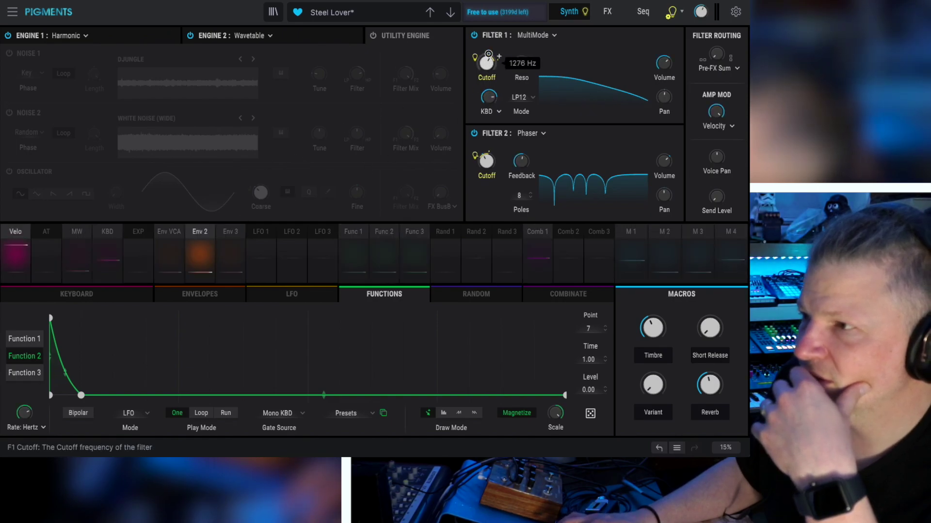
pyautogui.click(202, 233)
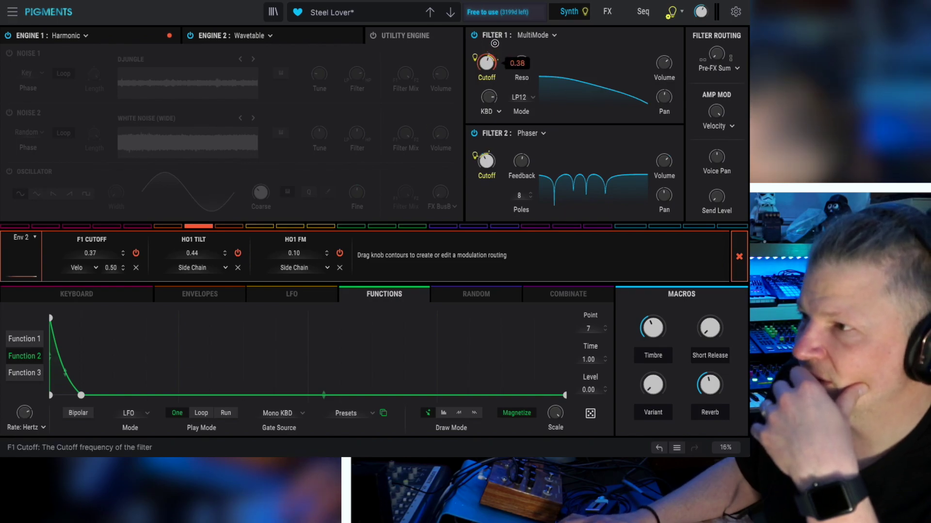
pyautogui.moveTo(495, 43); pyautogui.dragTo(494, 49)
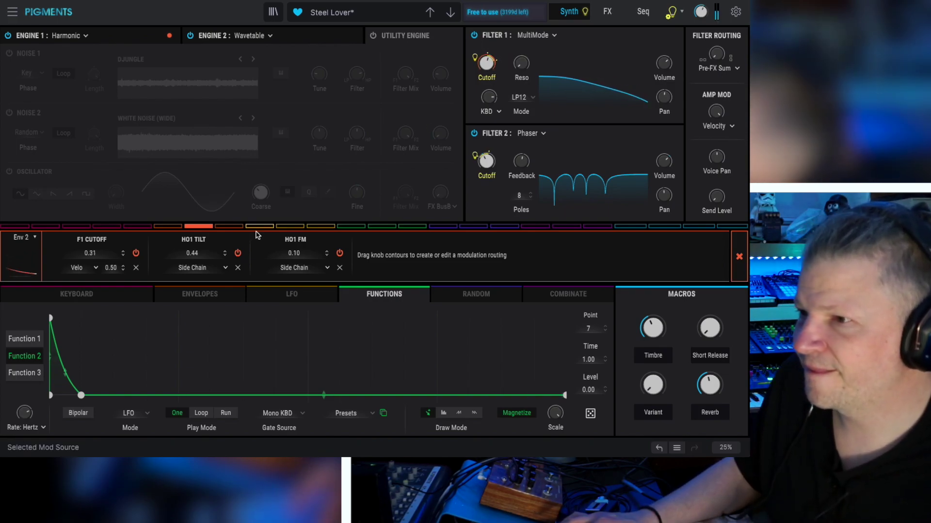
# - Raise the resonance of Filter 1 and set the Phaser cutoff of Filter 2 to 629 Hz
pyautogui.moveTo(496, 162)
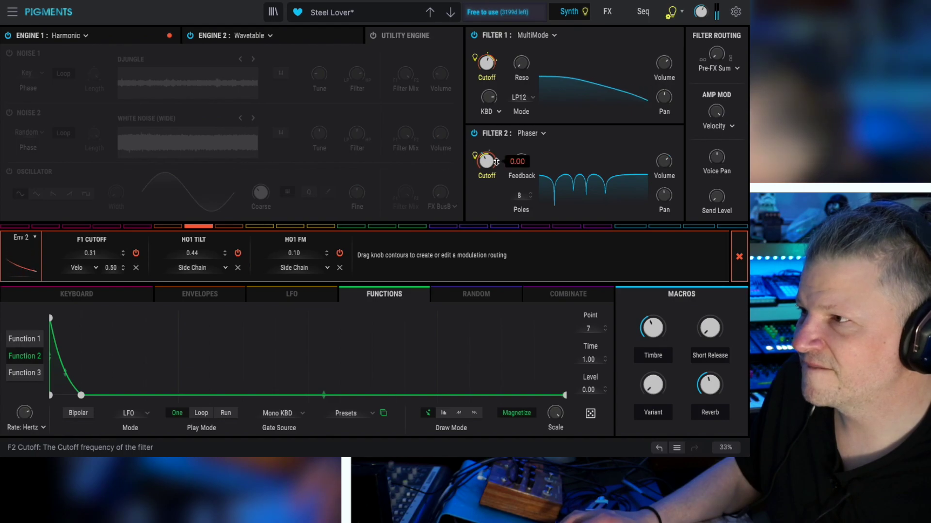
pyautogui.moveTo(524, 67)
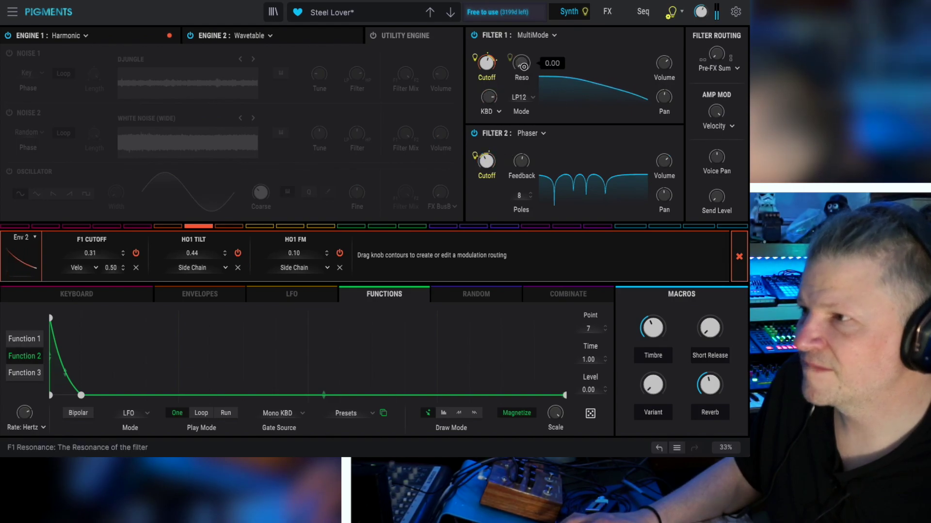
pyautogui.click(477, 60)
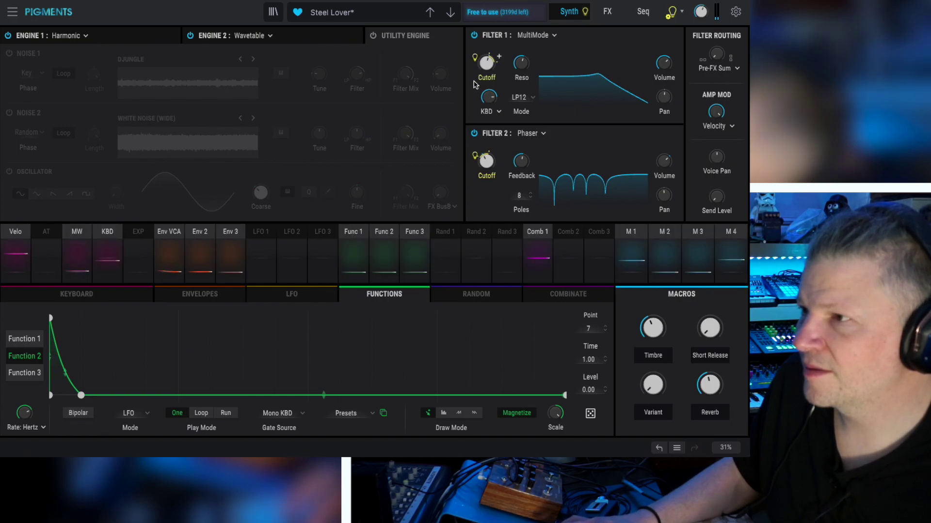
pyautogui.moveTo(482, 162)
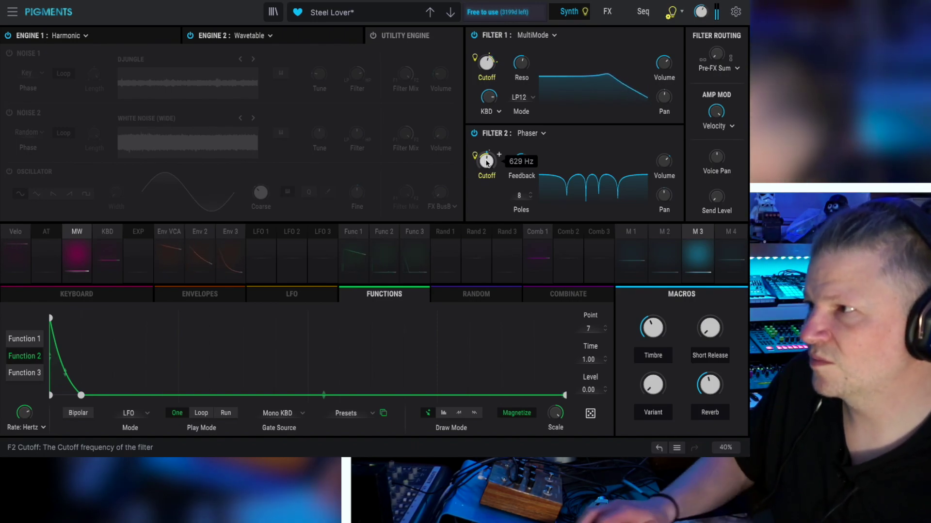
pyautogui.moveTo(672, 16)
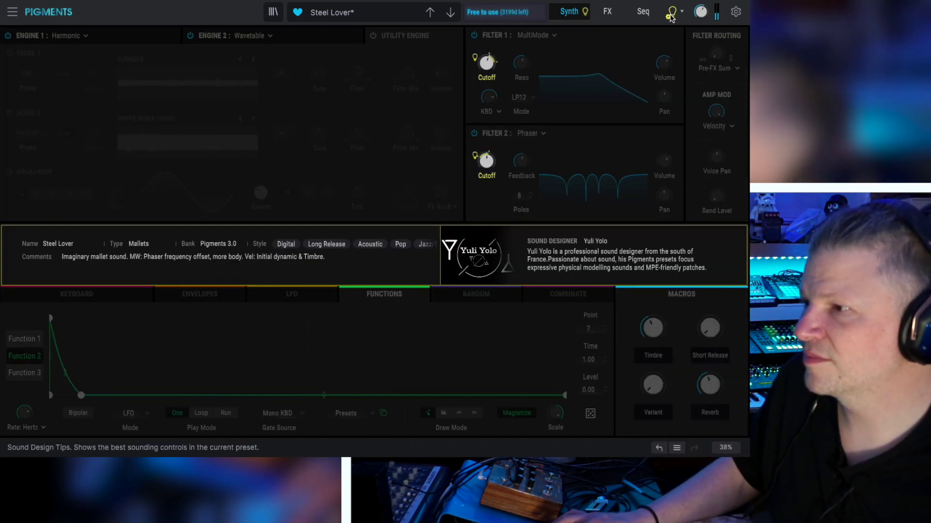
# - Audition the Sun-Synchronous Orbit preset from the Pigments 3.0 bank
pyautogui.click(218, 244)
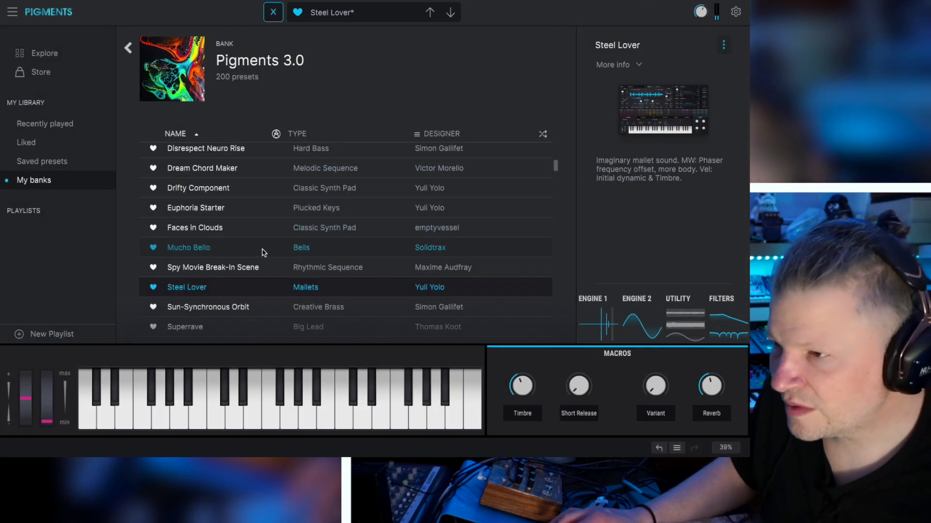
pyautogui.click(238, 307)
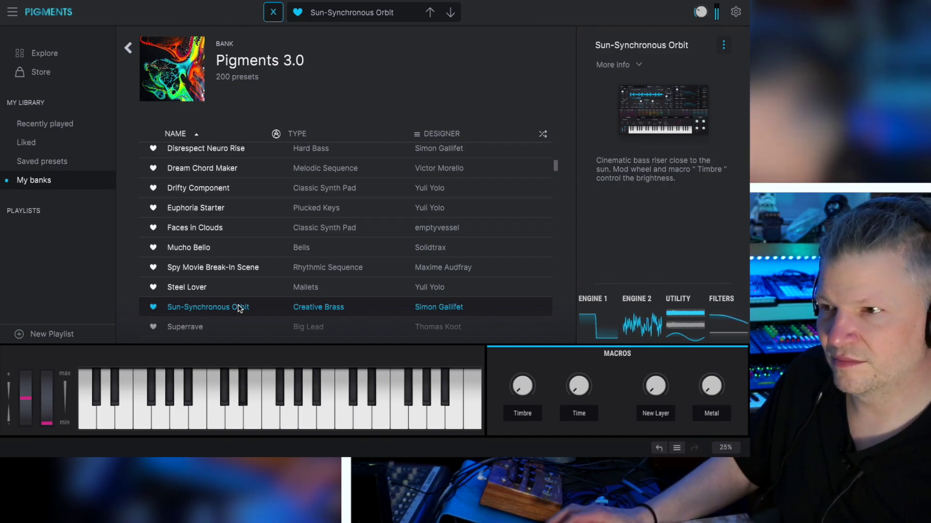
pyautogui.click(305, 274)
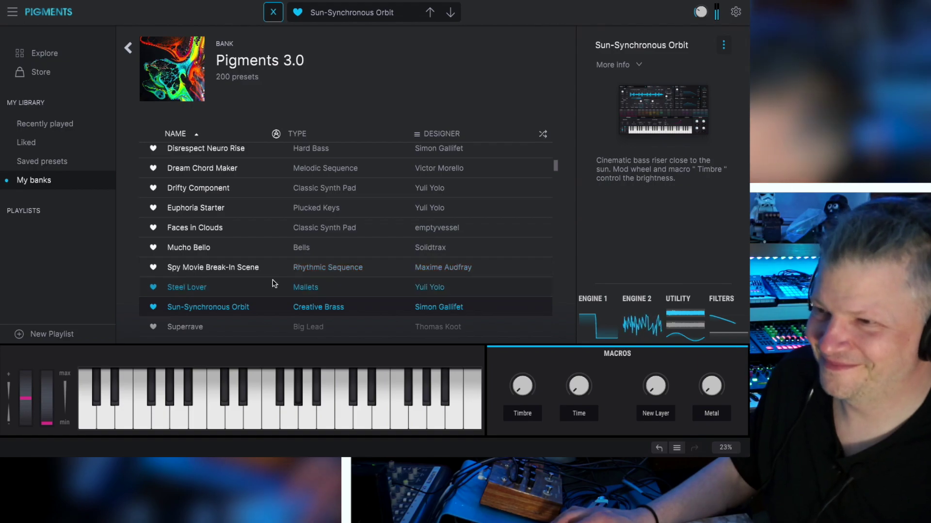
# - Audition the Superrave lead and the Tremolation synth choir presets from the Pigments 3.0 bank
pyautogui.scroll(-3, 301, 284)
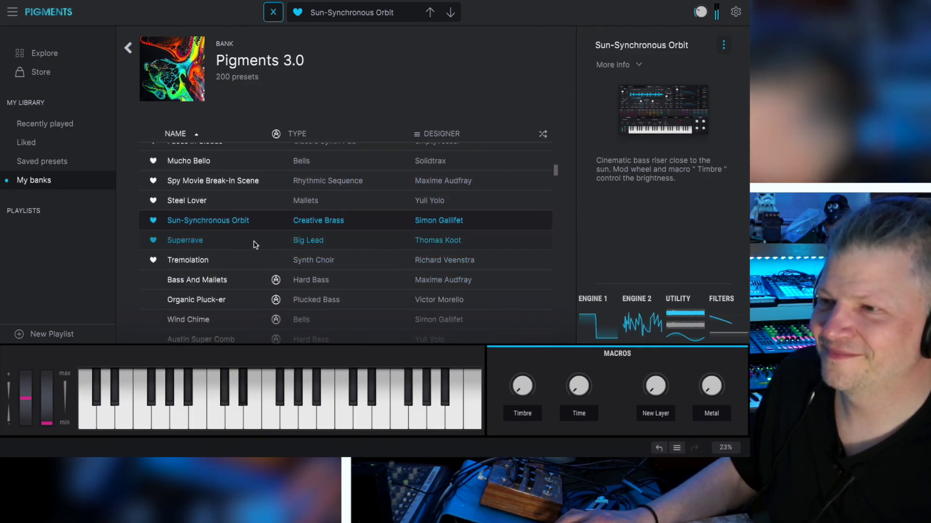
pyautogui.click(253, 243)
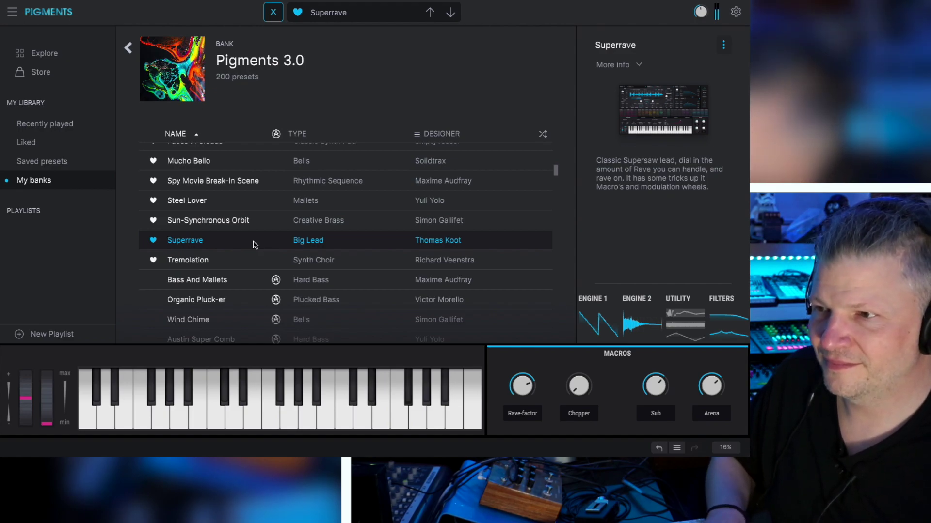
pyautogui.click(238, 262)
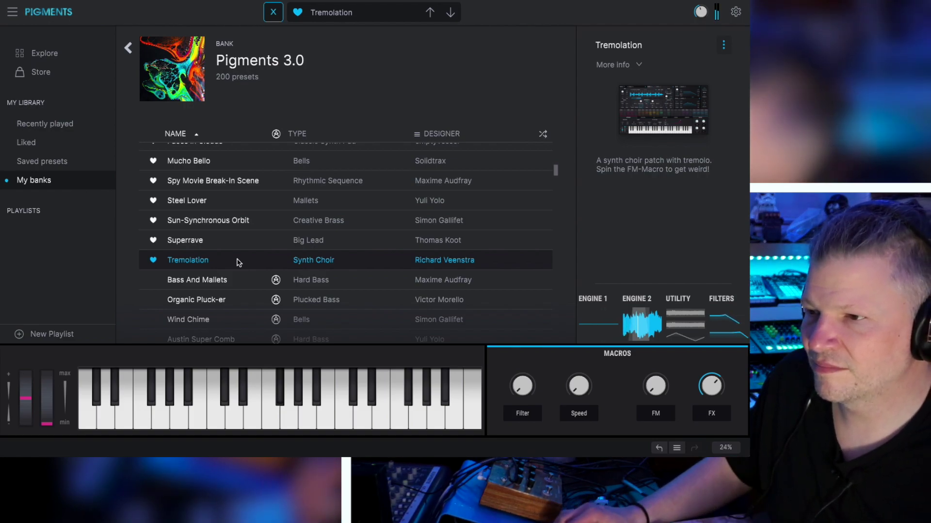
# - Audition the Cyber Tanpura Pad and Murders - Available on VHS presets from the Pigments 3.0 bank
pyautogui.scroll(-3, 237, 262)
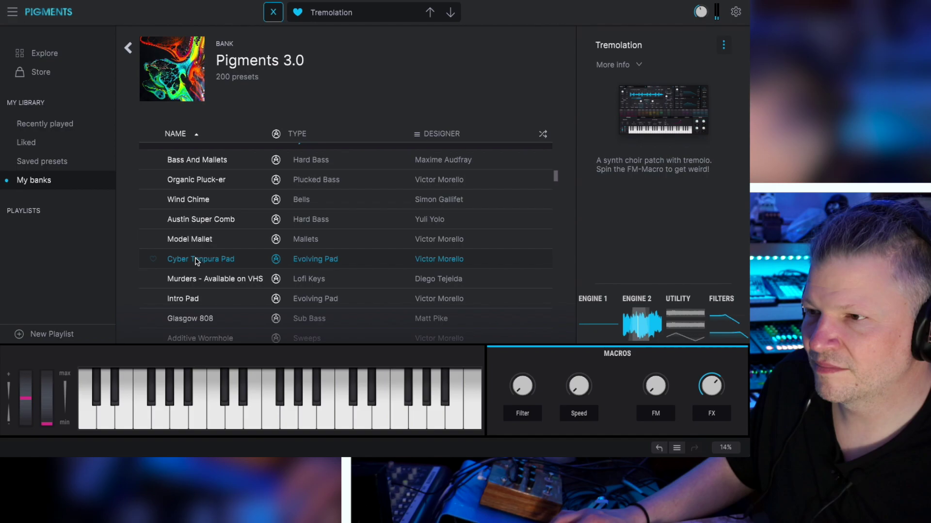
pyautogui.click(196, 261)
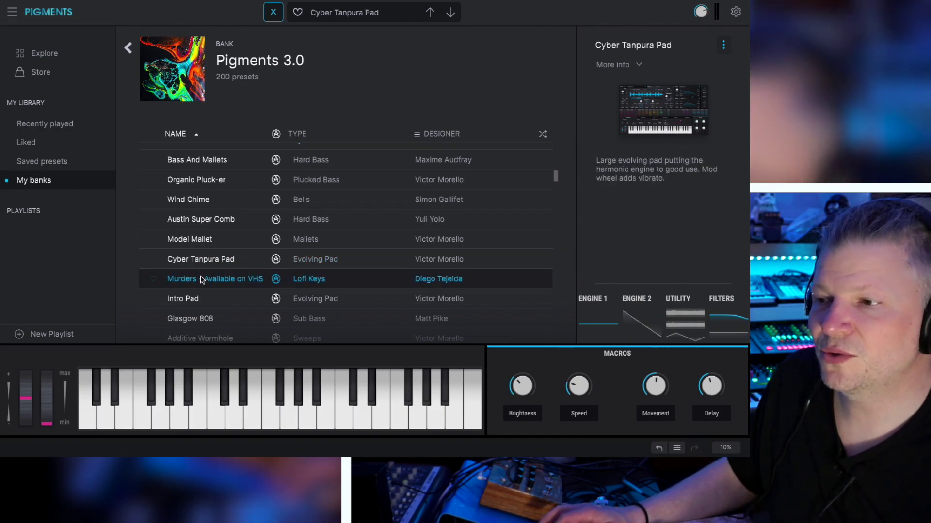
pyautogui.click(202, 280)
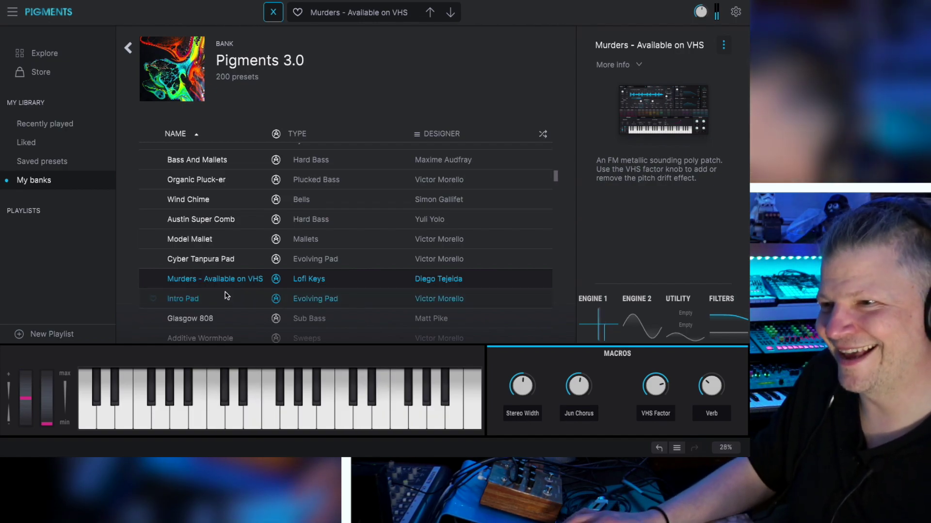
pyautogui.scroll(-3, 226, 295)
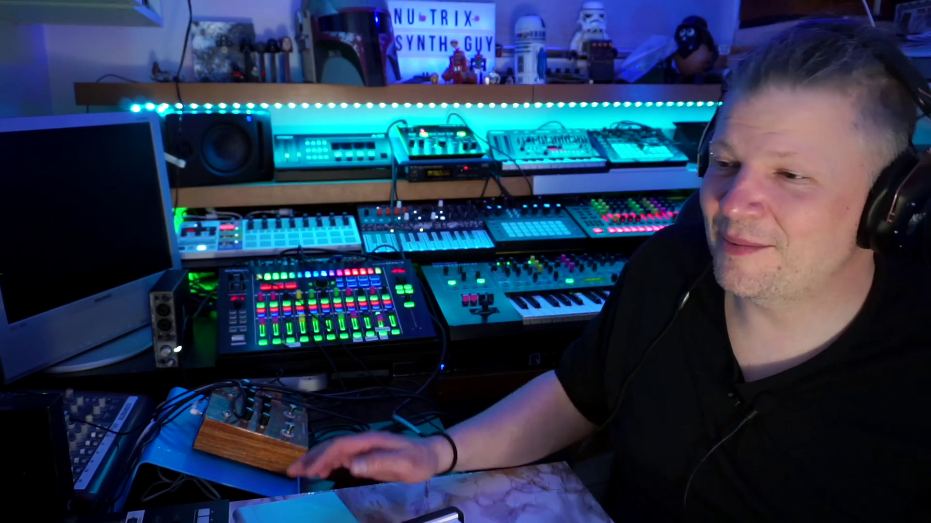